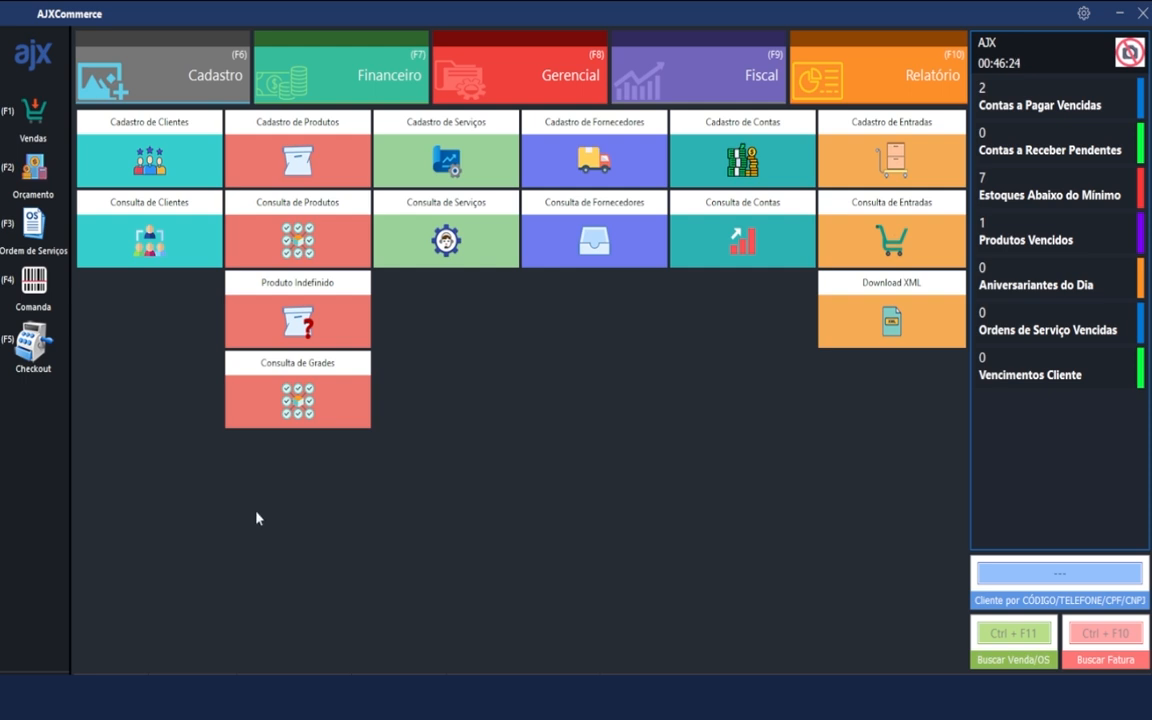
Step: Create a new service order and select AJX AUTOMACAO COMERCIAL LTDA as its client
click(36, 237)
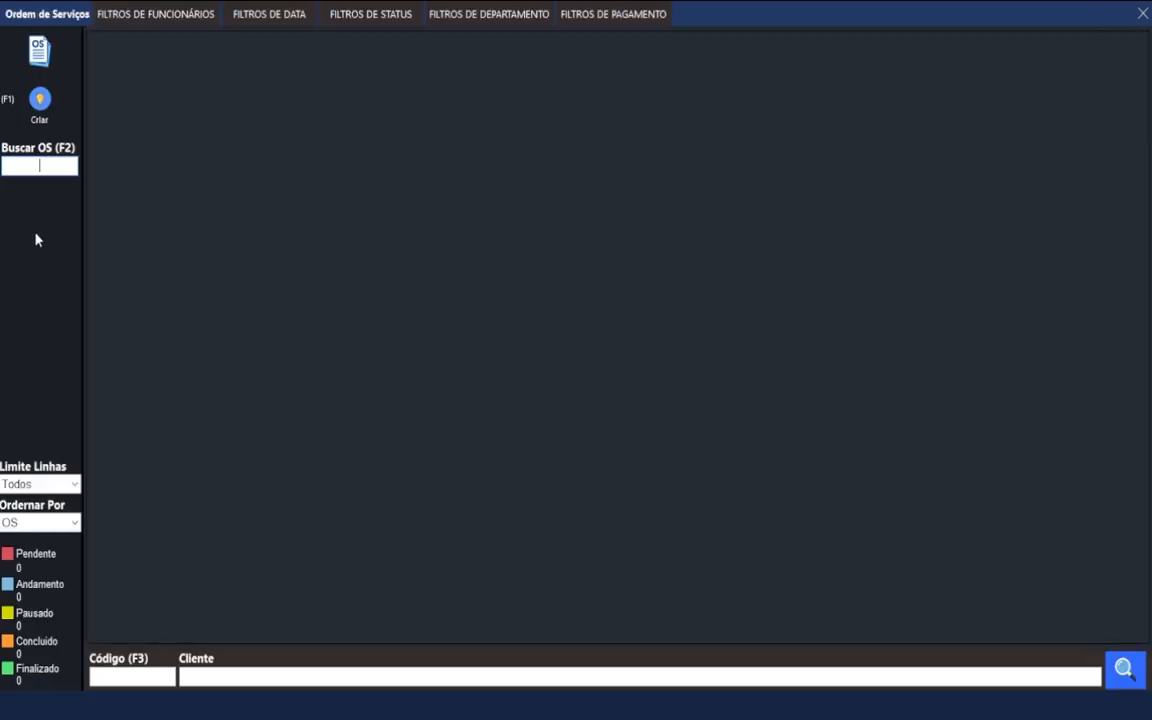
click(45, 99)
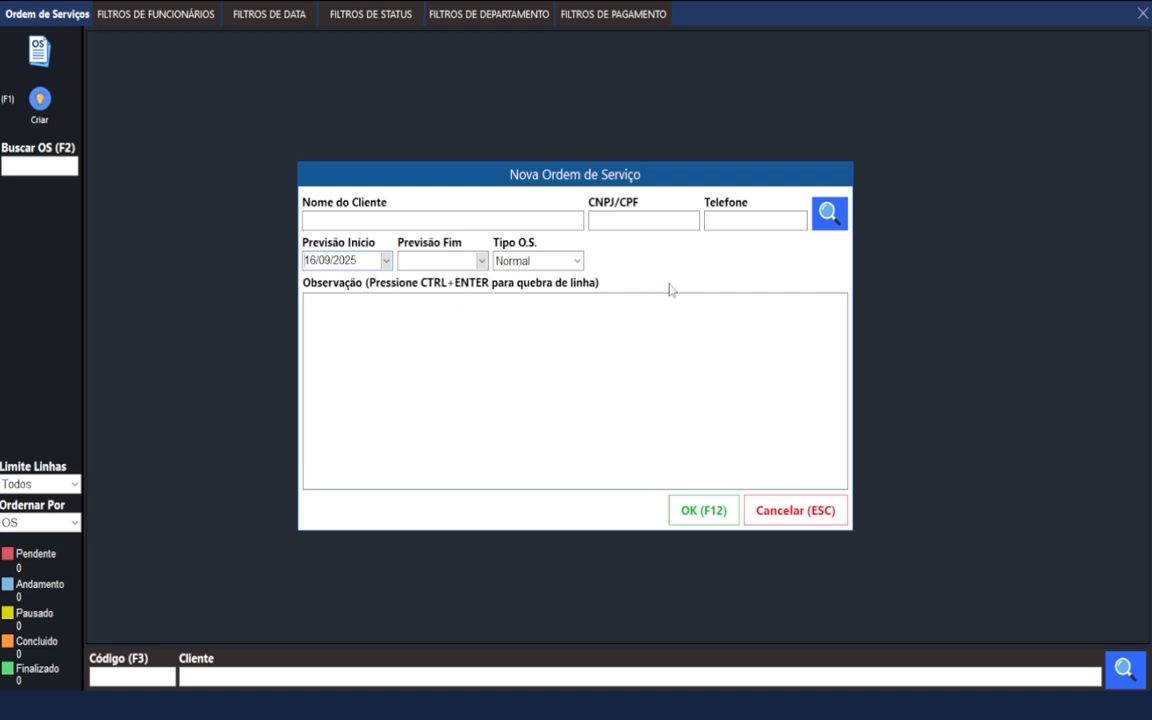
click(829, 213)
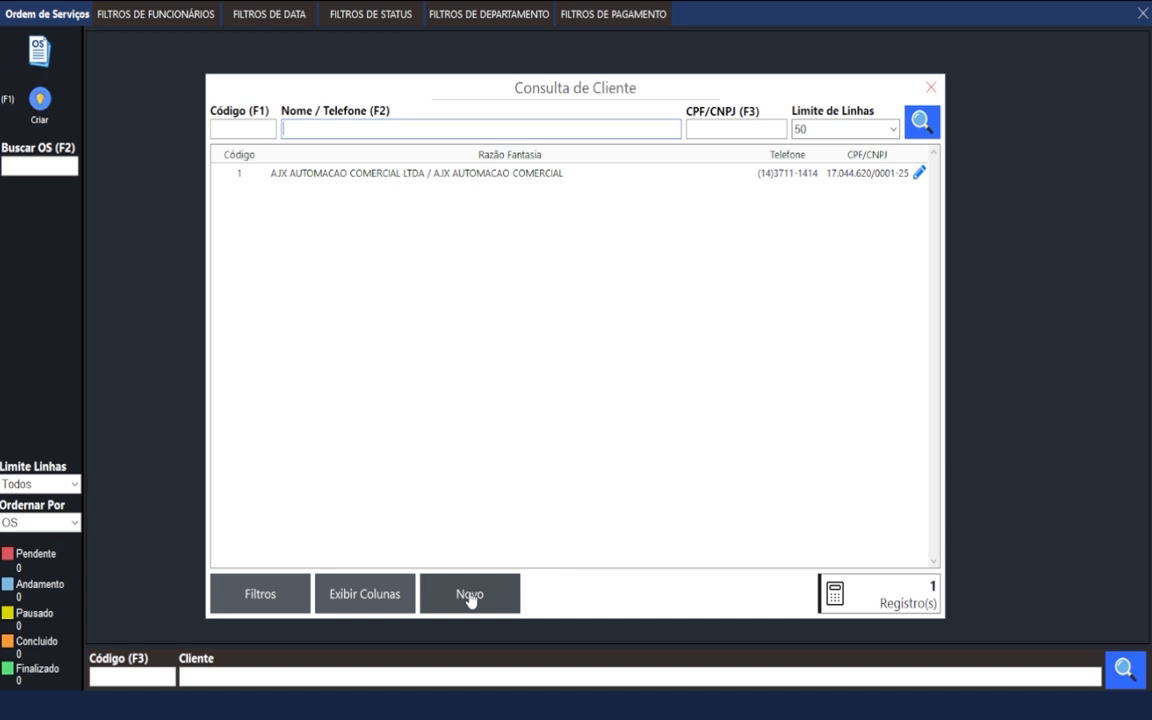
double_click(504, 177)
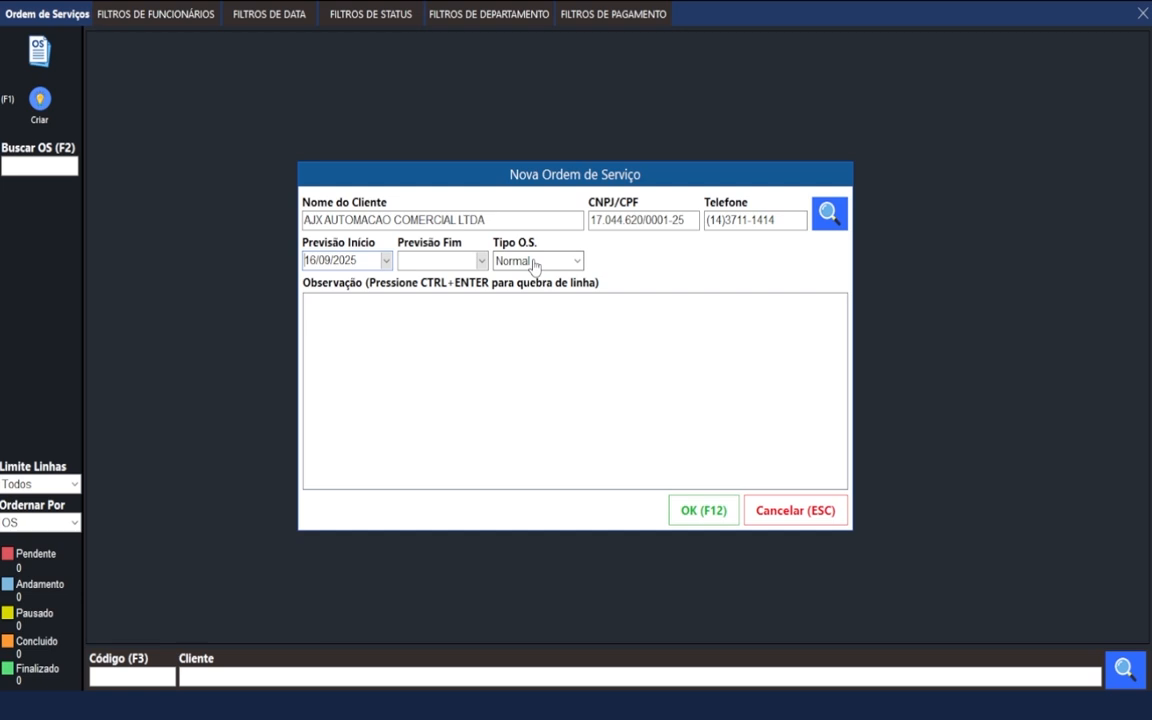
Step: Set the new order's expected end date to 30/09/2025 and keep the order type as Normal
click(384, 260)
click(440, 260)
click(482, 260)
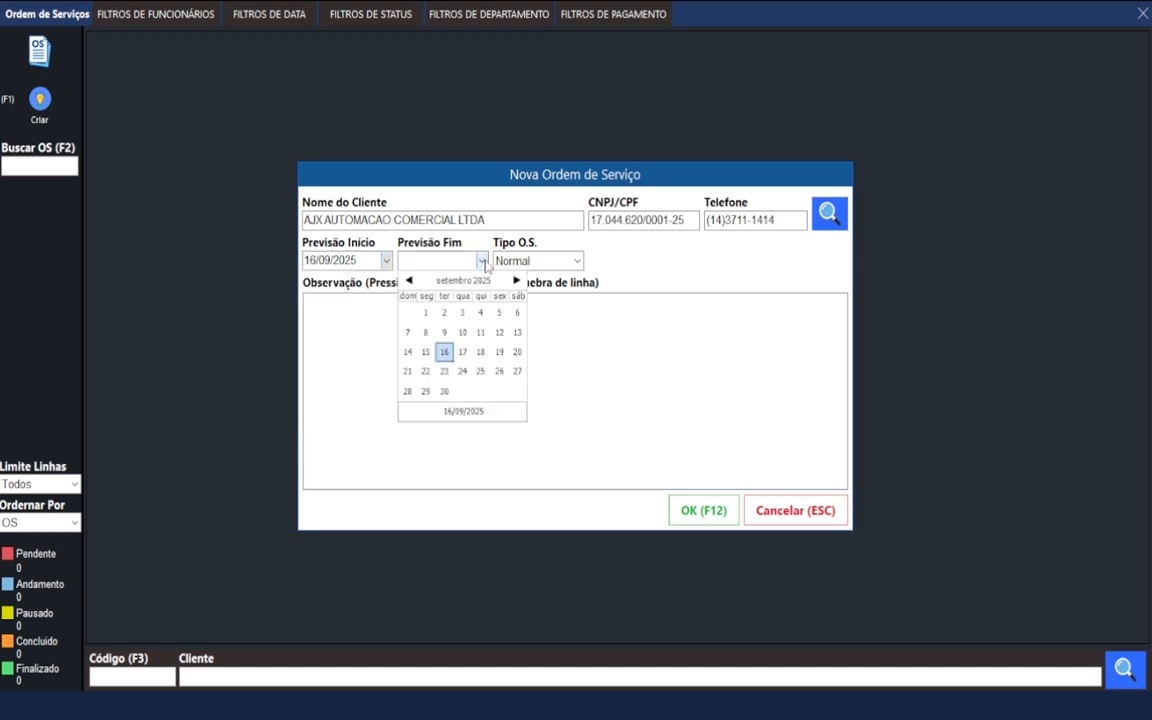
click(444, 392)
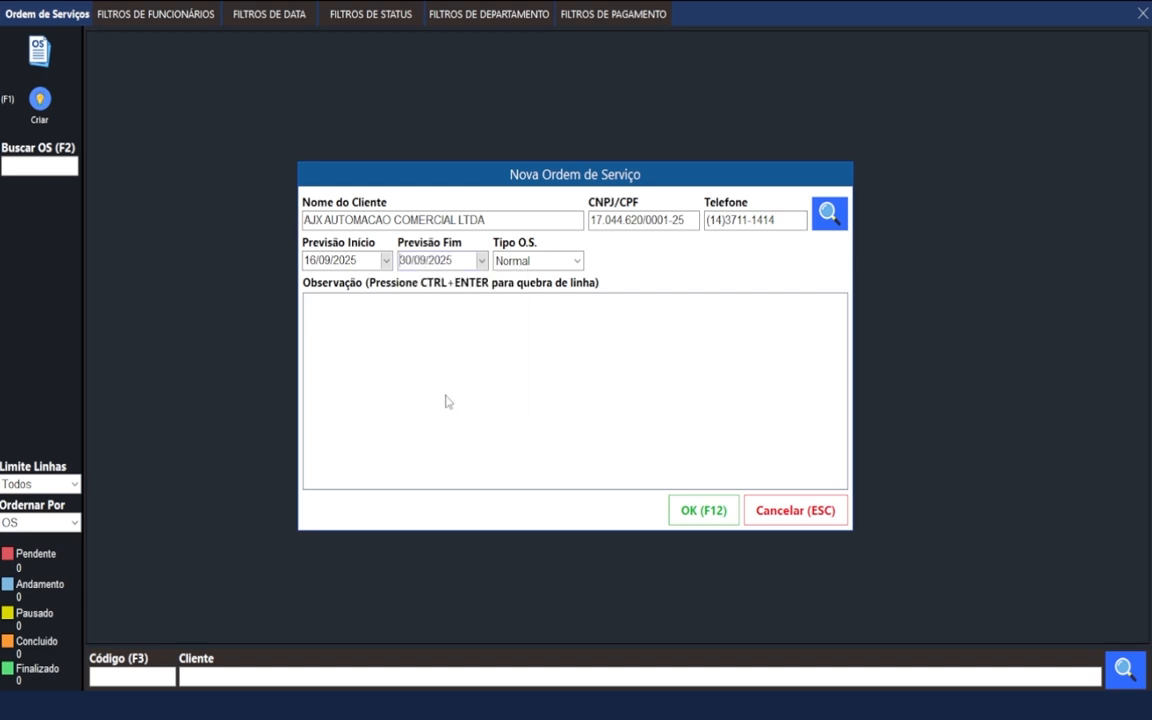
click(556, 266)
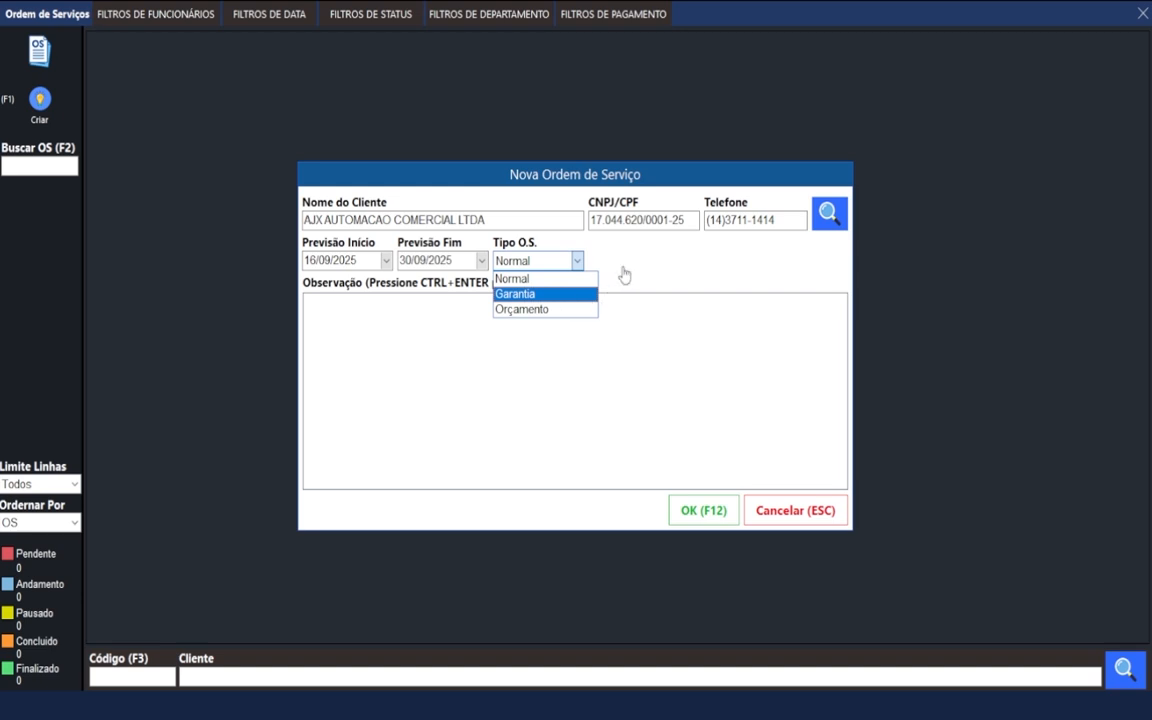
click(580, 266)
Step: Enter the observation "OBSERVACAO TESTE" and confirm the new service order
click(365, 302)
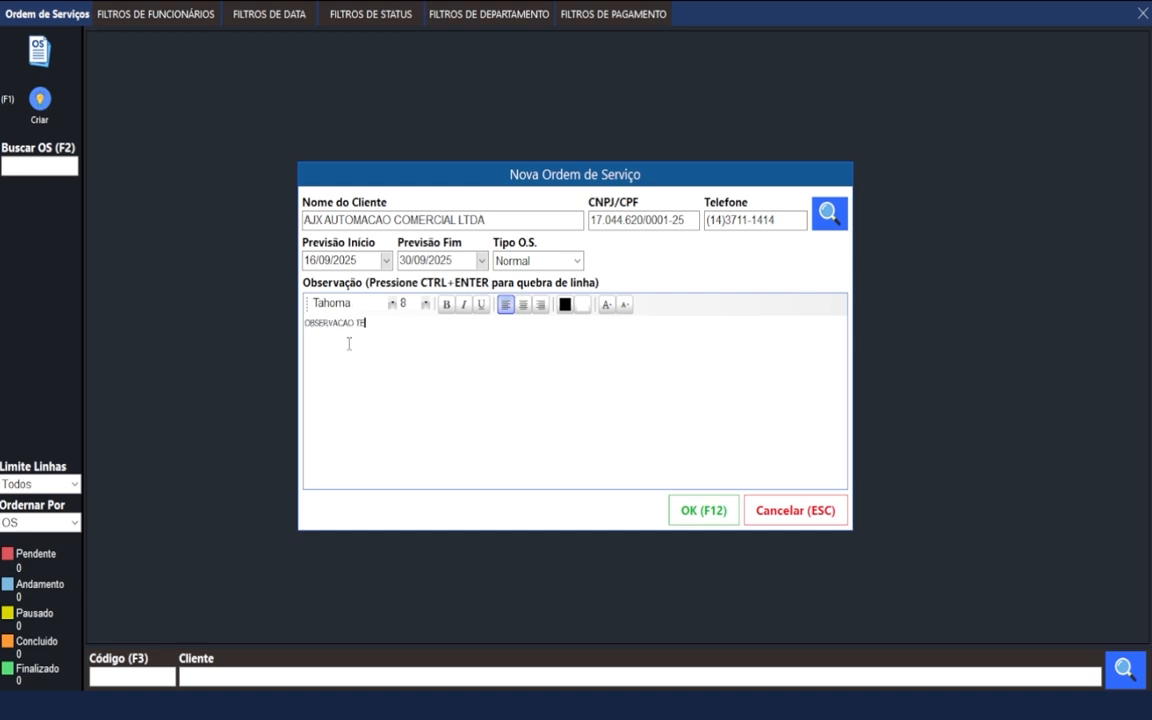
click(391, 303)
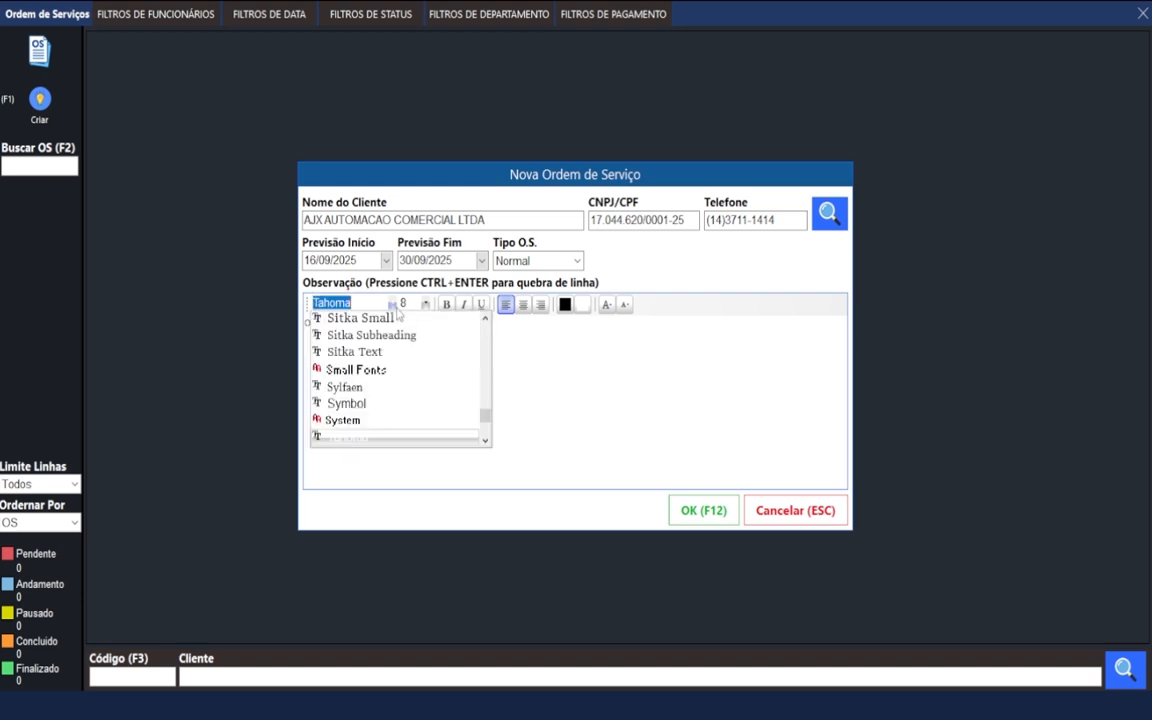
click(524, 355)
text(OBSERVACAO TESTE)
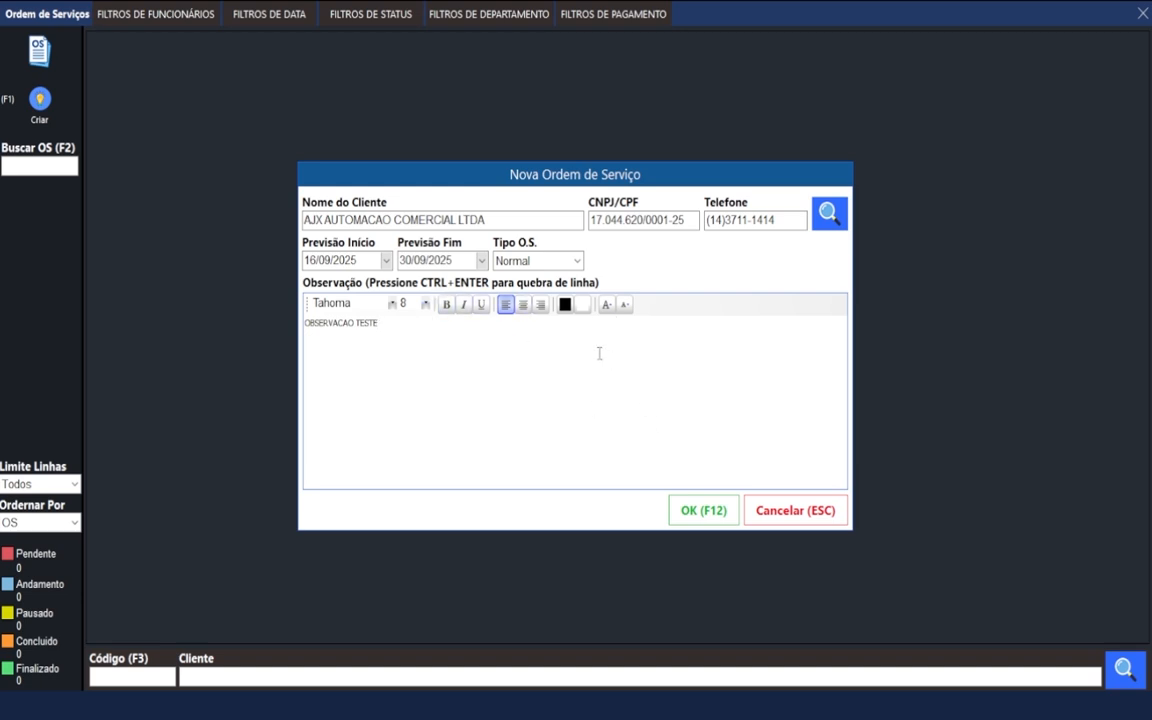
click(703, 511)
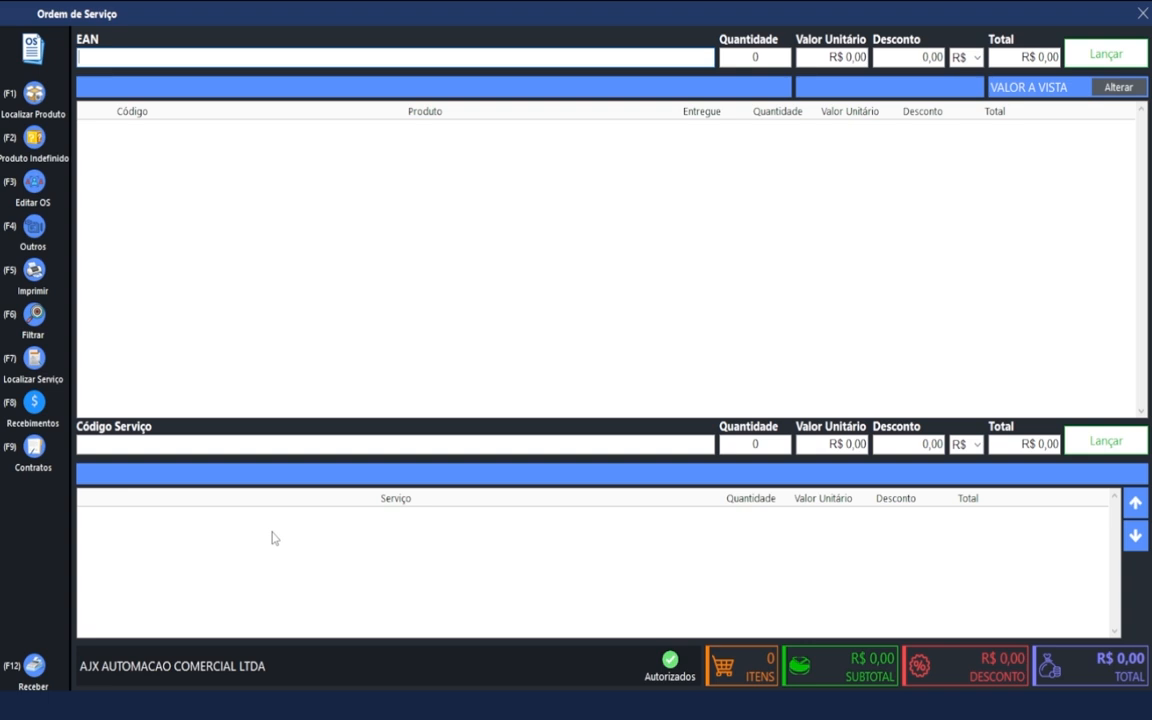
Step: Find the product MOUSE SEM FIO and add 20 units of it to the service order
key(F1)
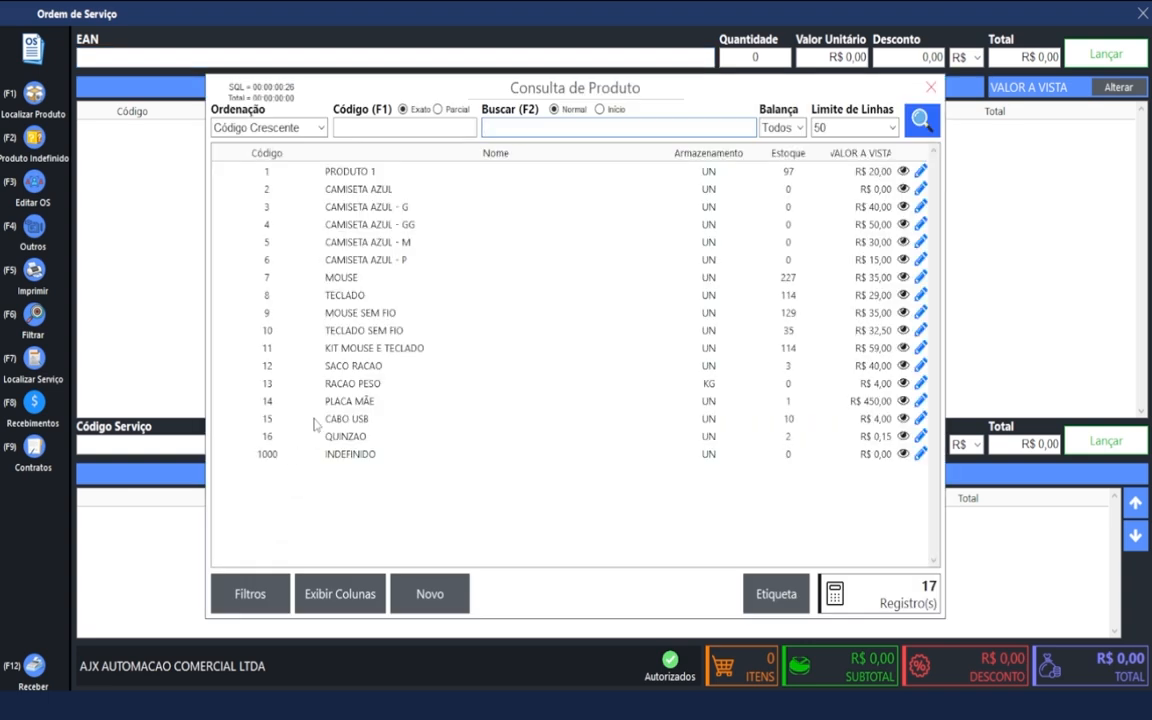
double_click(367, 316)
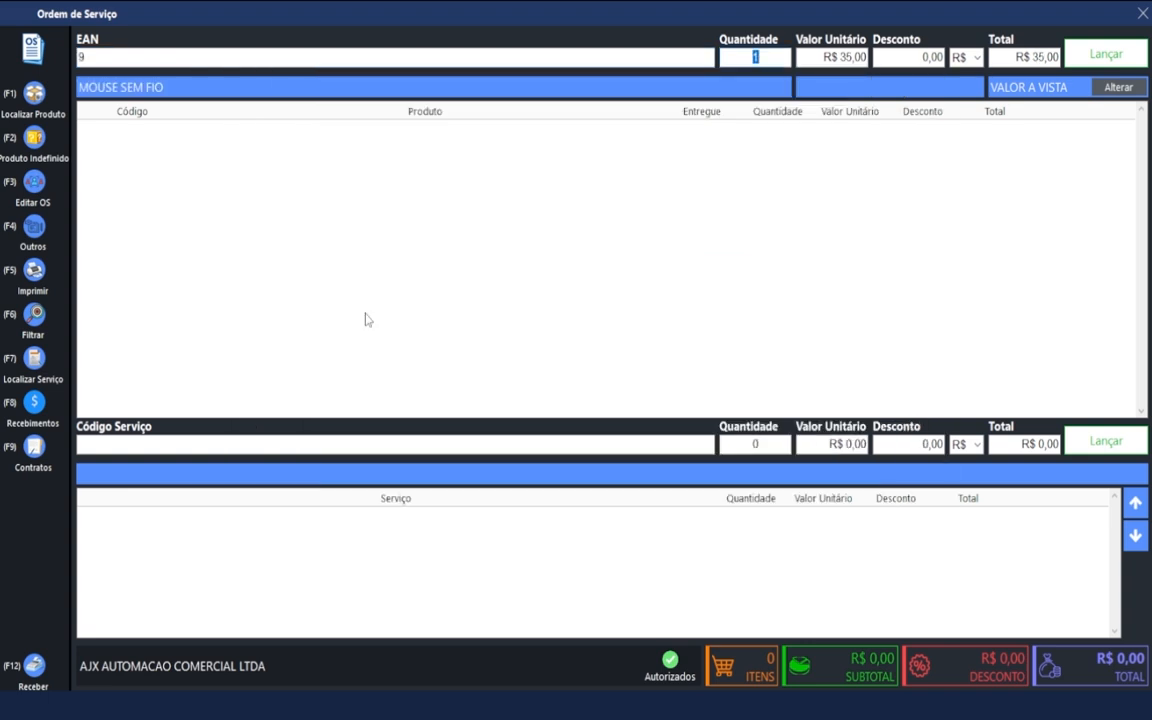
text(20)
key(Return)
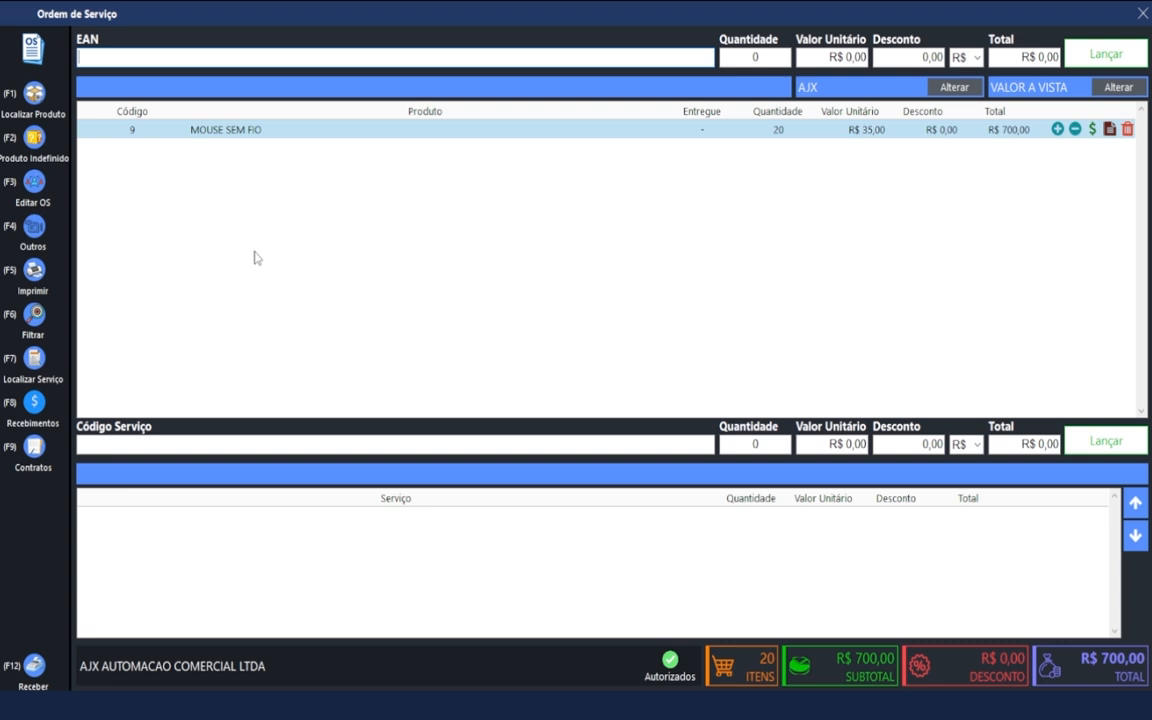
Step: Add one FORMATACAO service to the order, and close the order without printing the pre-sale
click(213, 450)
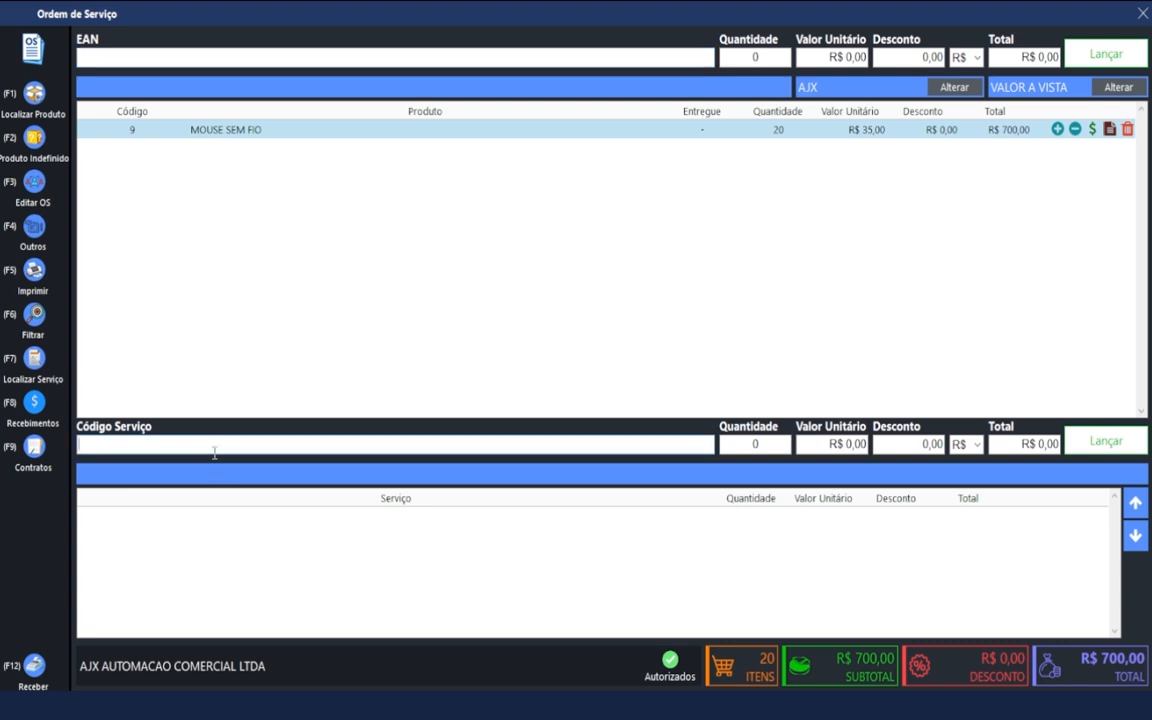
key(F7)
double_click(250, 168)
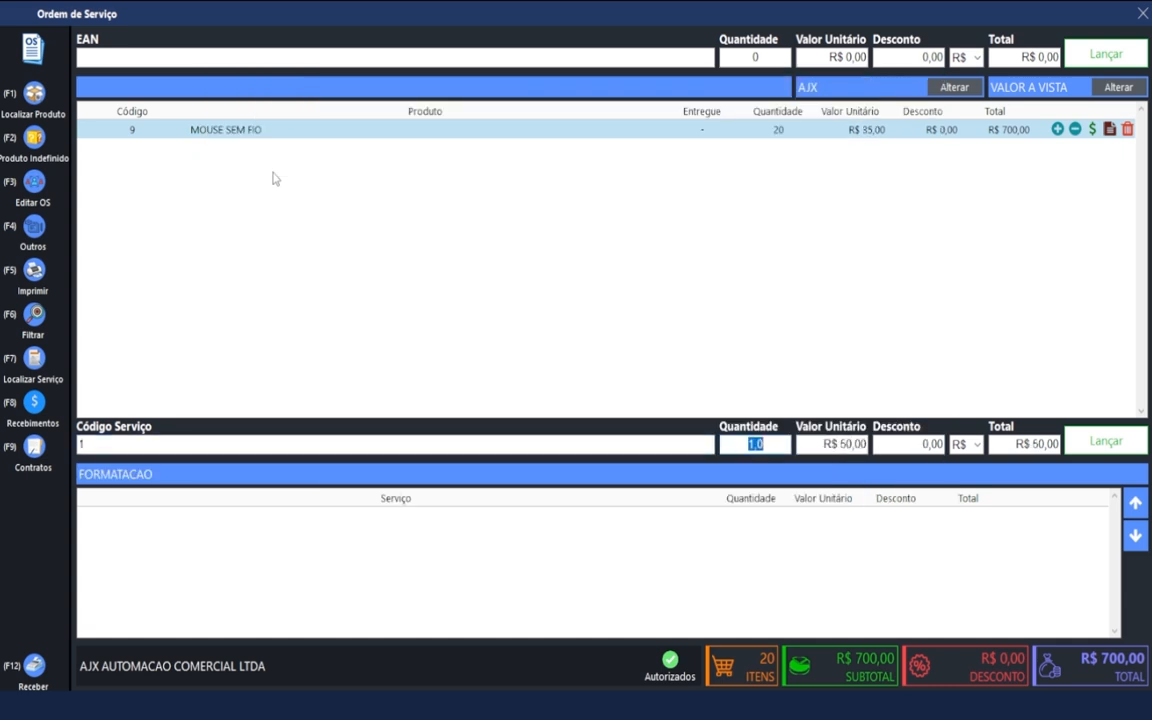
key(Return)
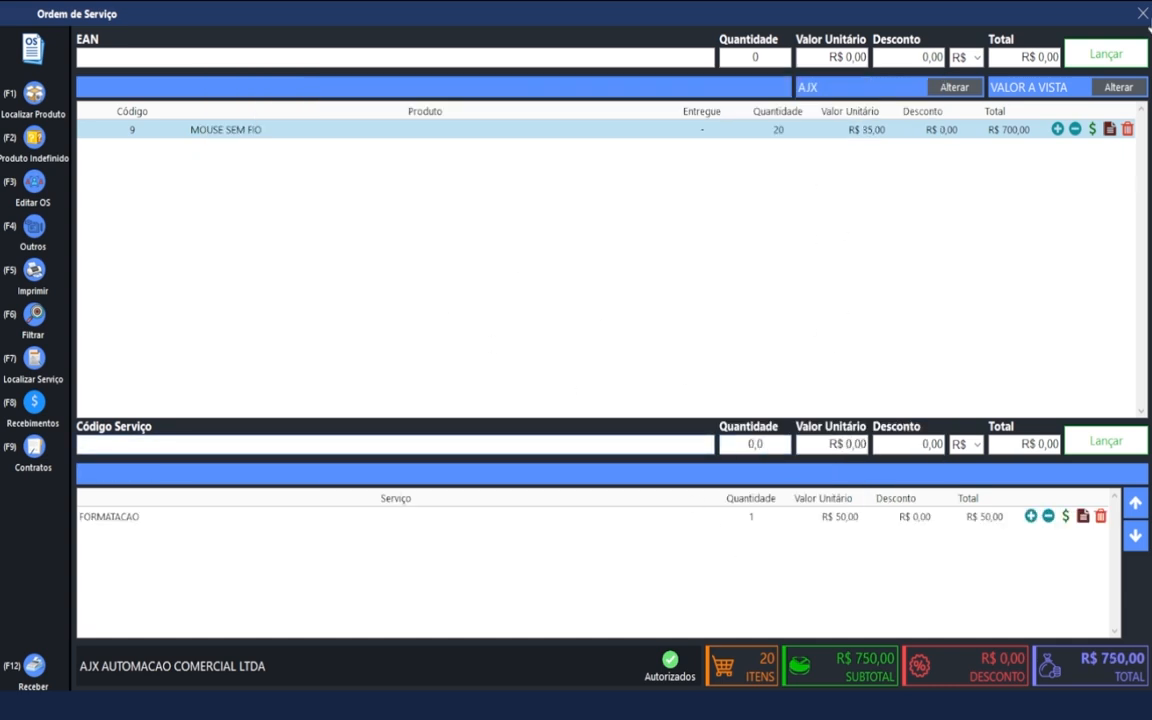
click(1143, 14)
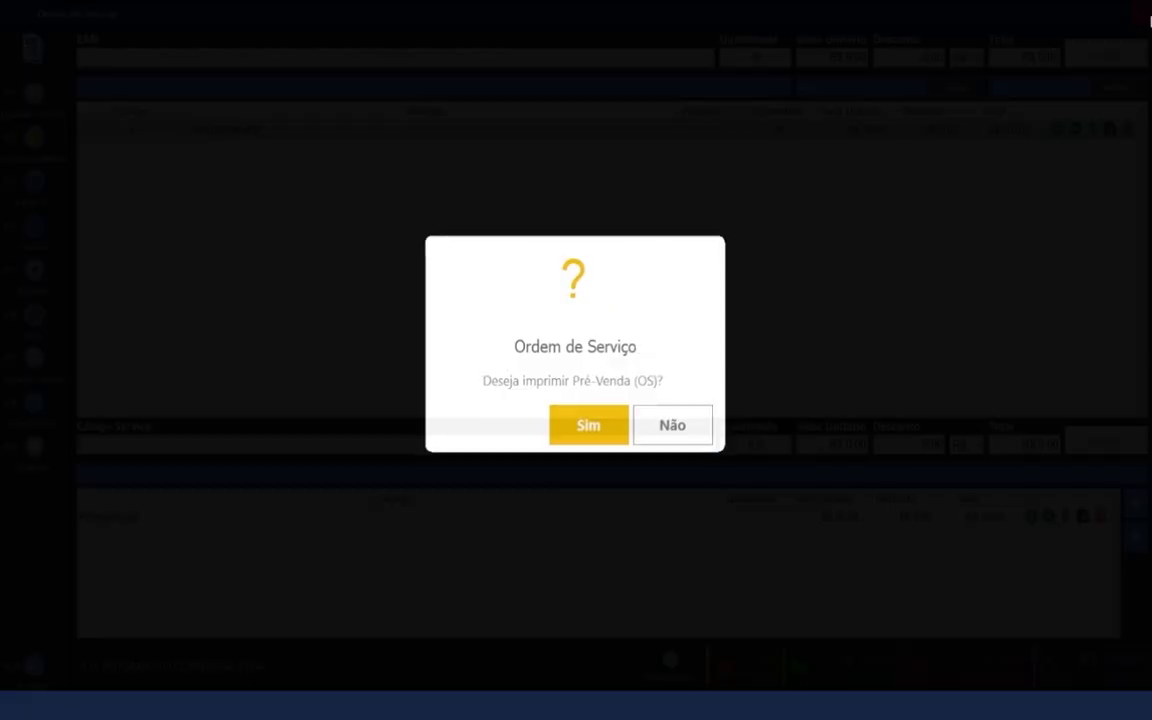
click(672, 429)
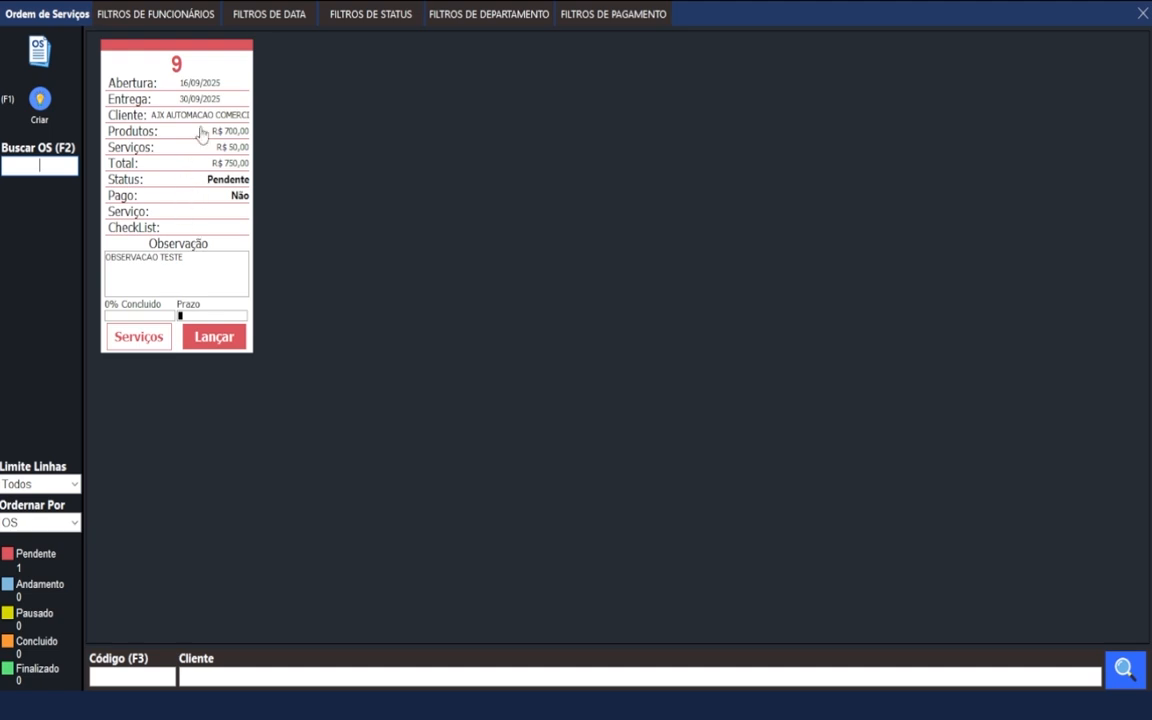
Step: Open the pending order's services and start FORMATACAO with the REALIZAR O BACKUP checklist item
double_click(198, 219)
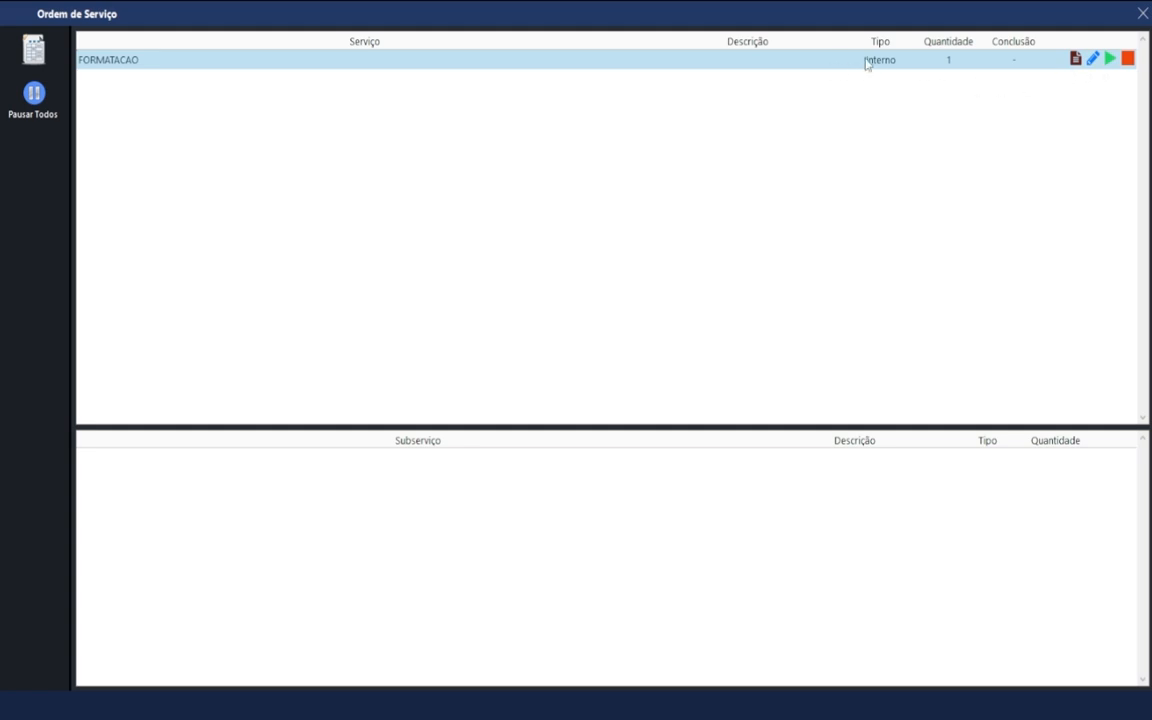
click(1111, 60)
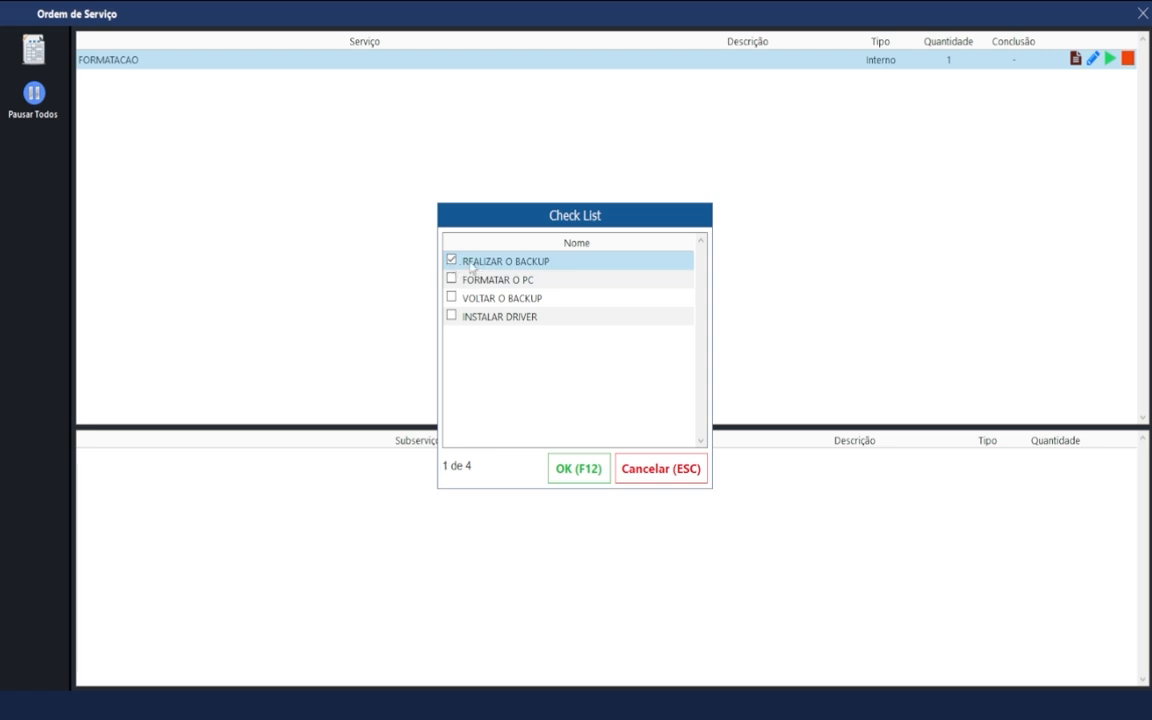
click(588, 468)
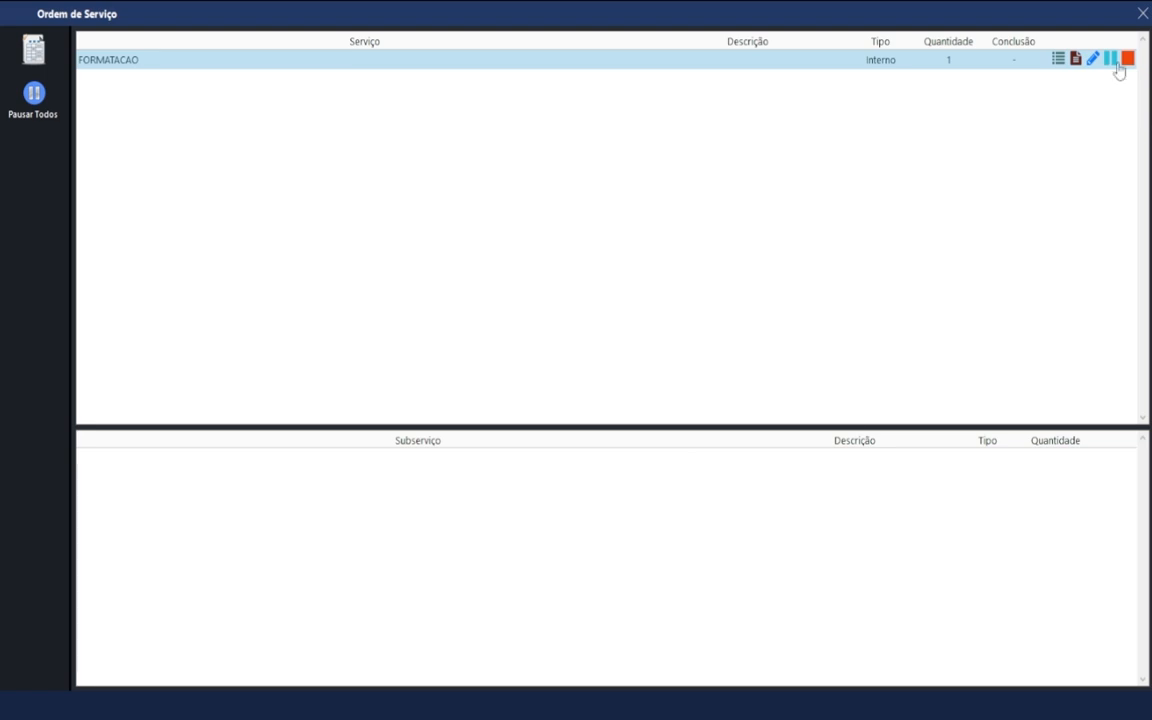
Step: Review the FORMATACAO service's checklist, observation and executor commission dialogs, cancelling each one
click(1057, 62)
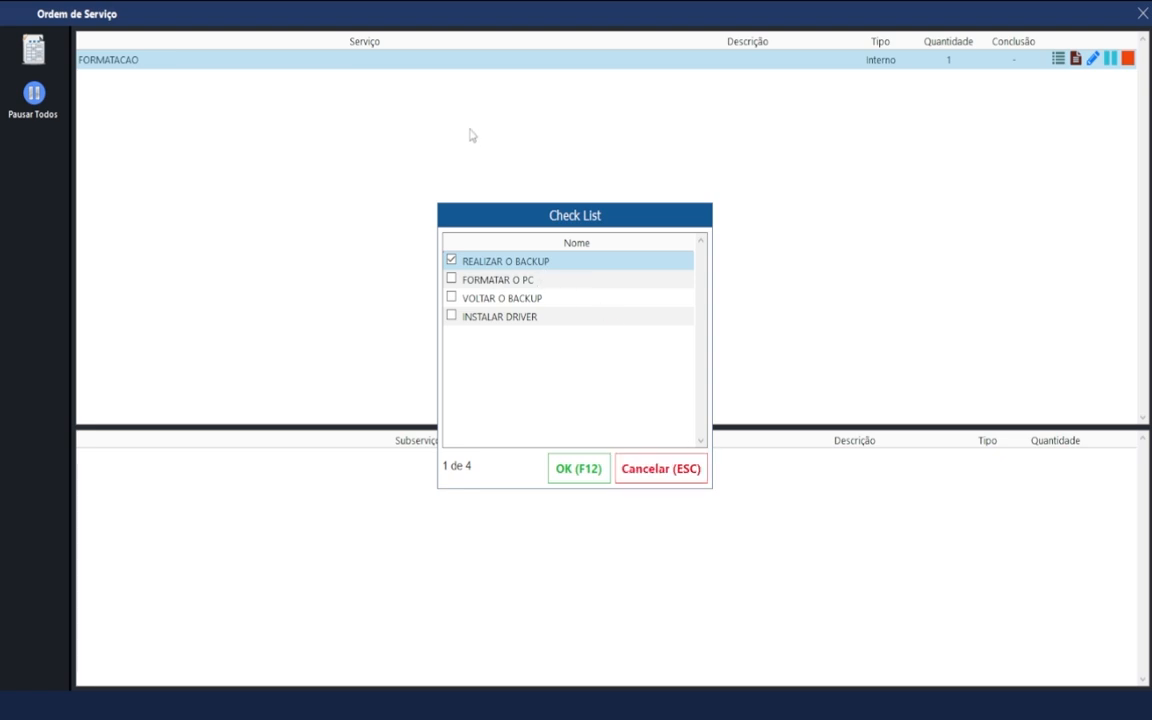
click(680, 470)
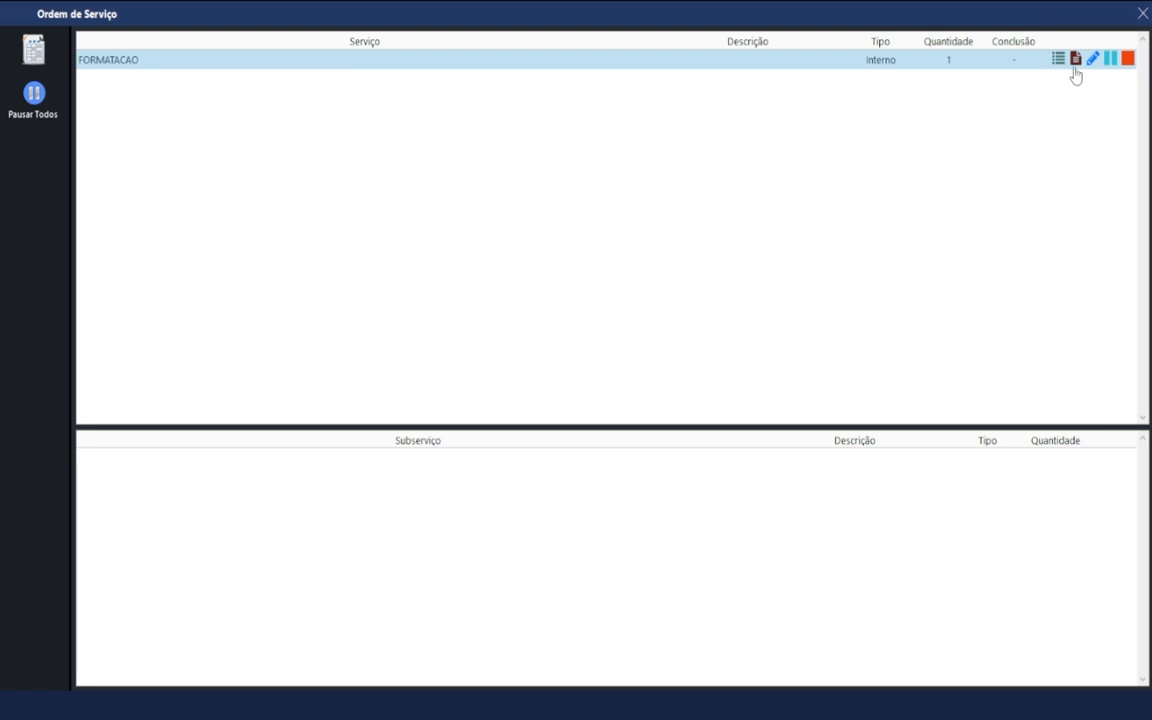
click(1075, 60)
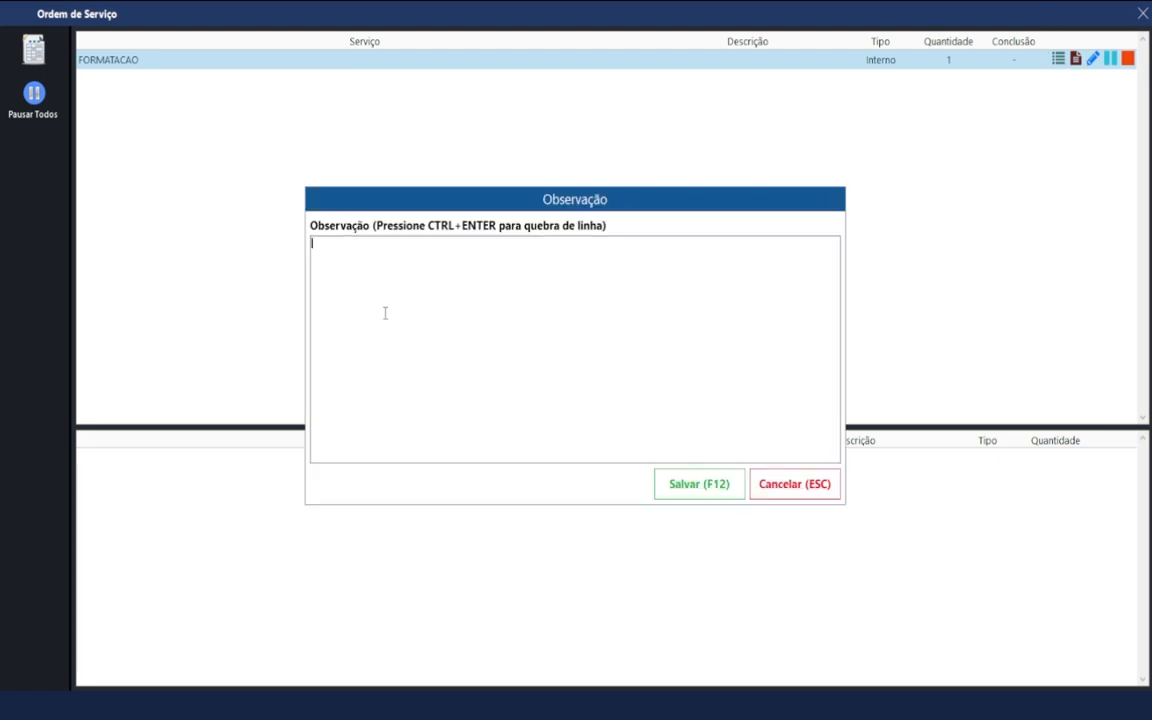
click(812, 484)
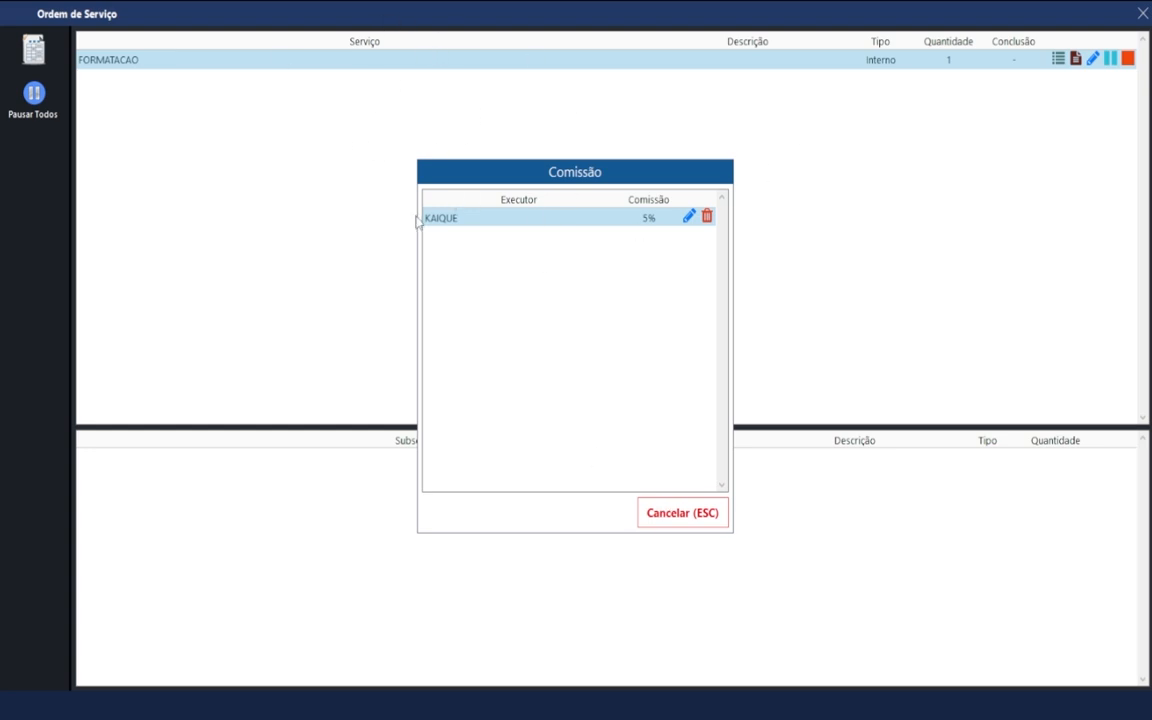
click(689, 216)
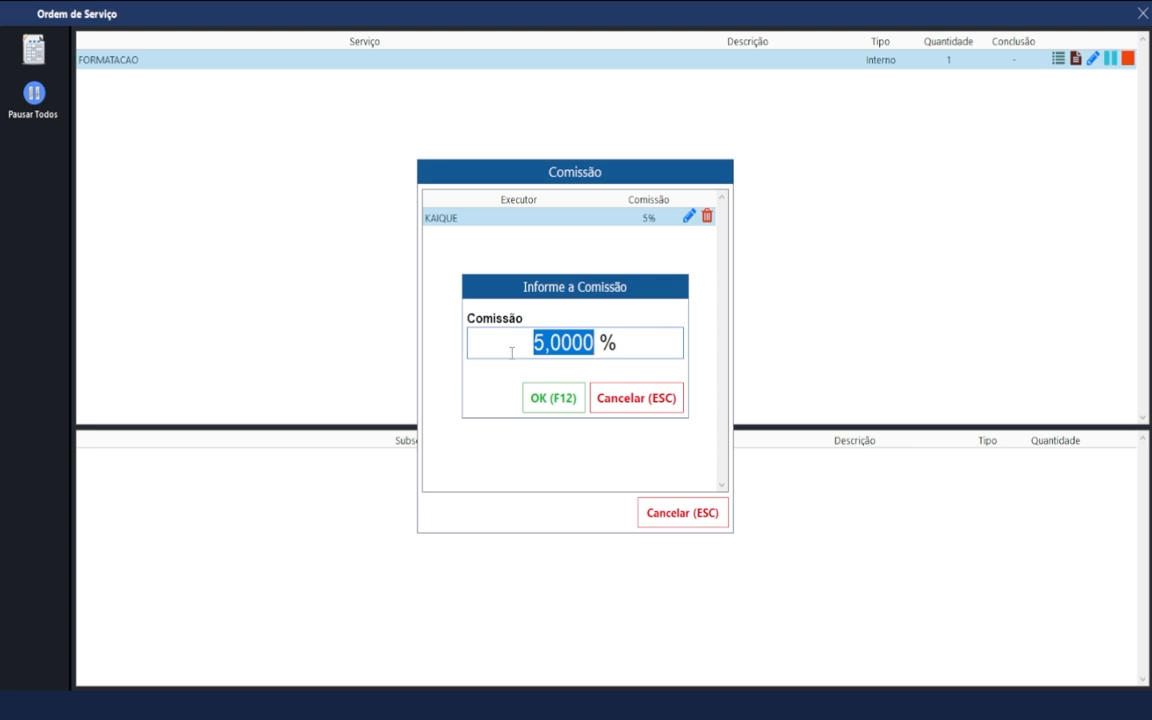
click(630, 400)
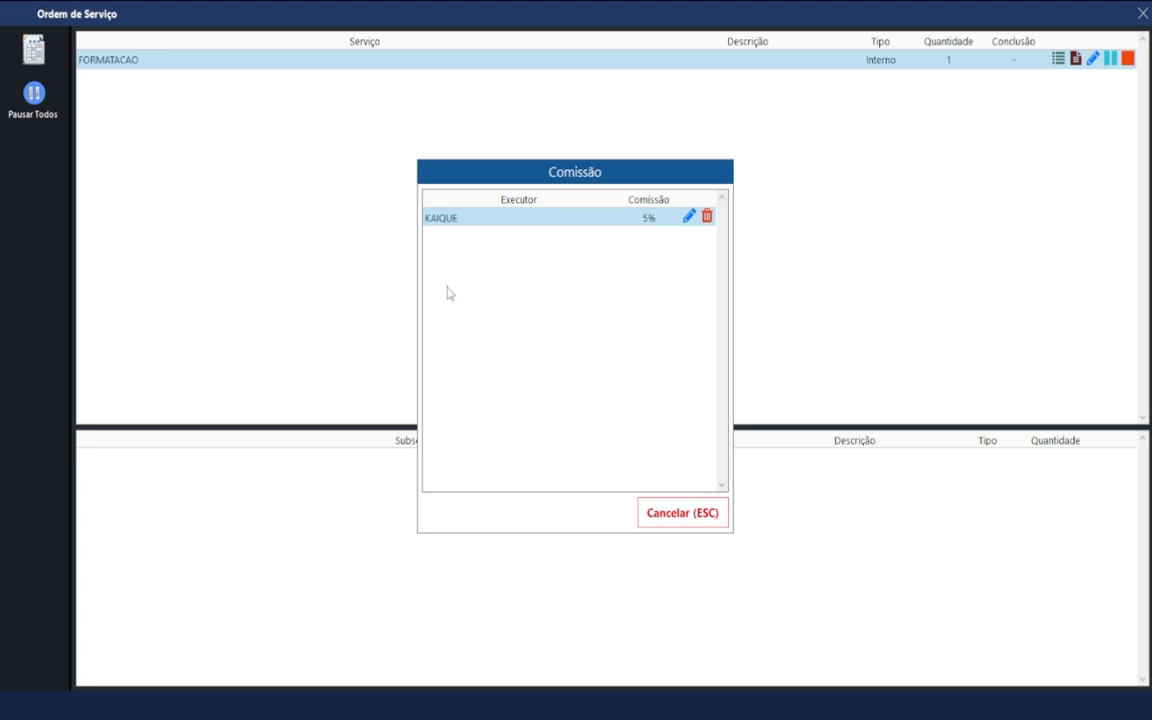
click(690, 514)
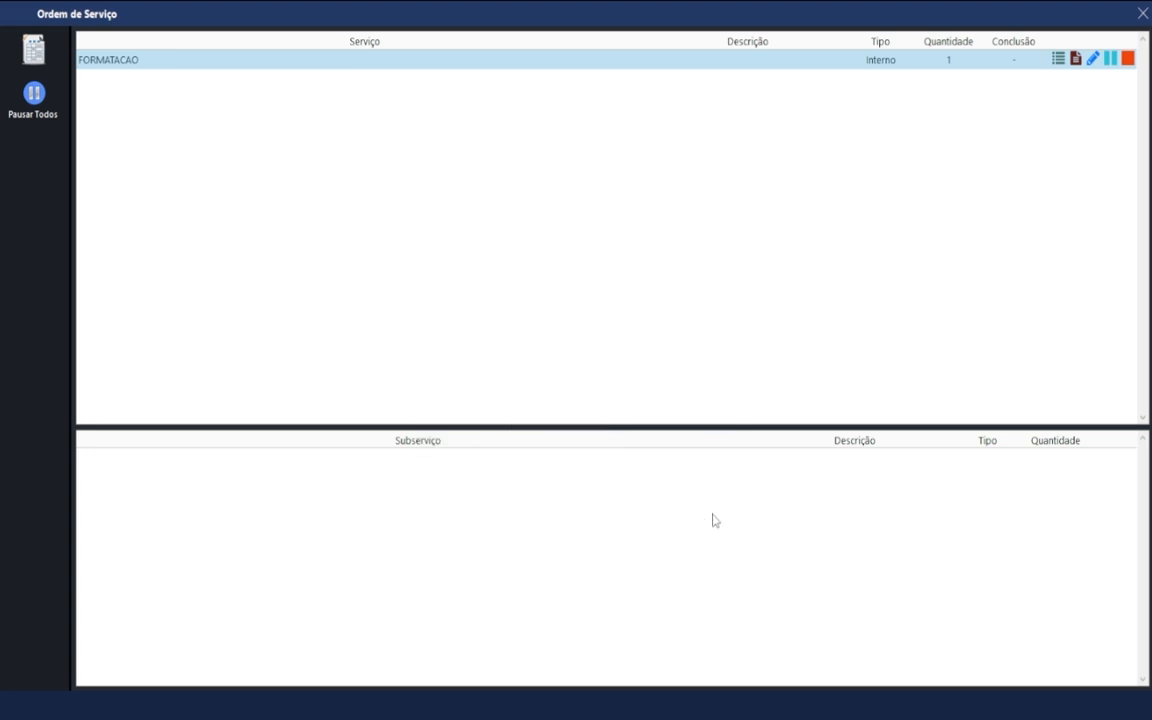
Step: Examine the FORMATACAO service's pause option and recheck its checklist tasks
click(1110, 60)
click(1107, 64)
click(1109, 62)
click(1058, 60)
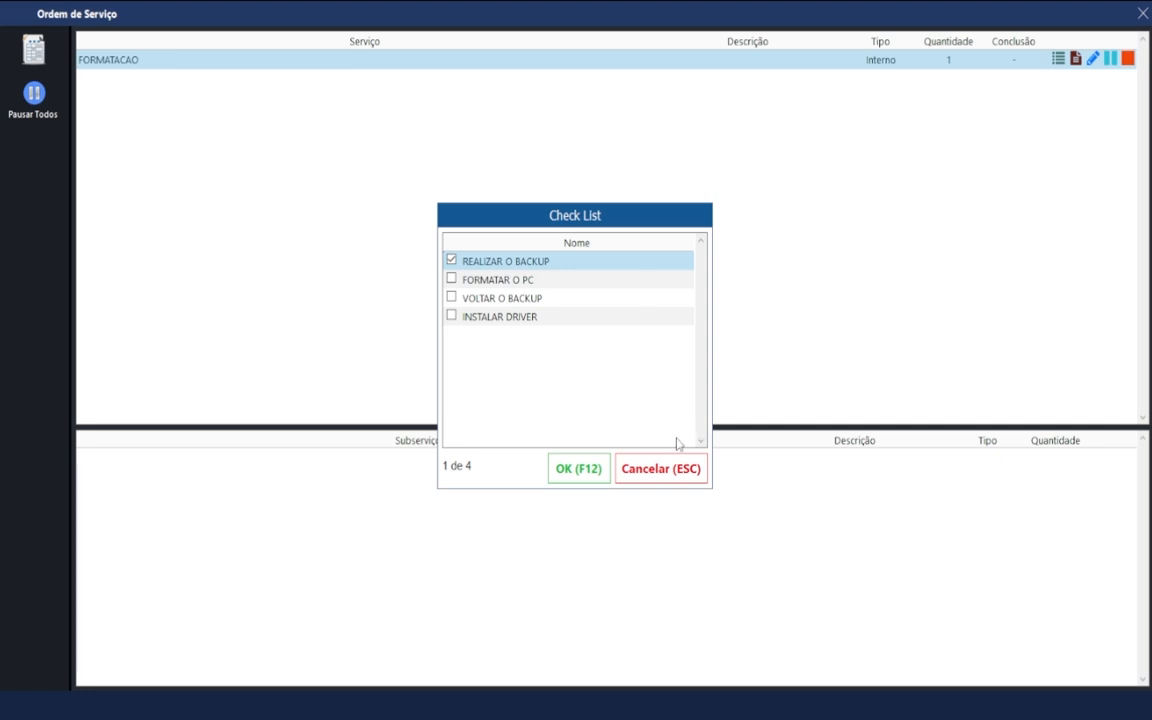
click(662, 468)
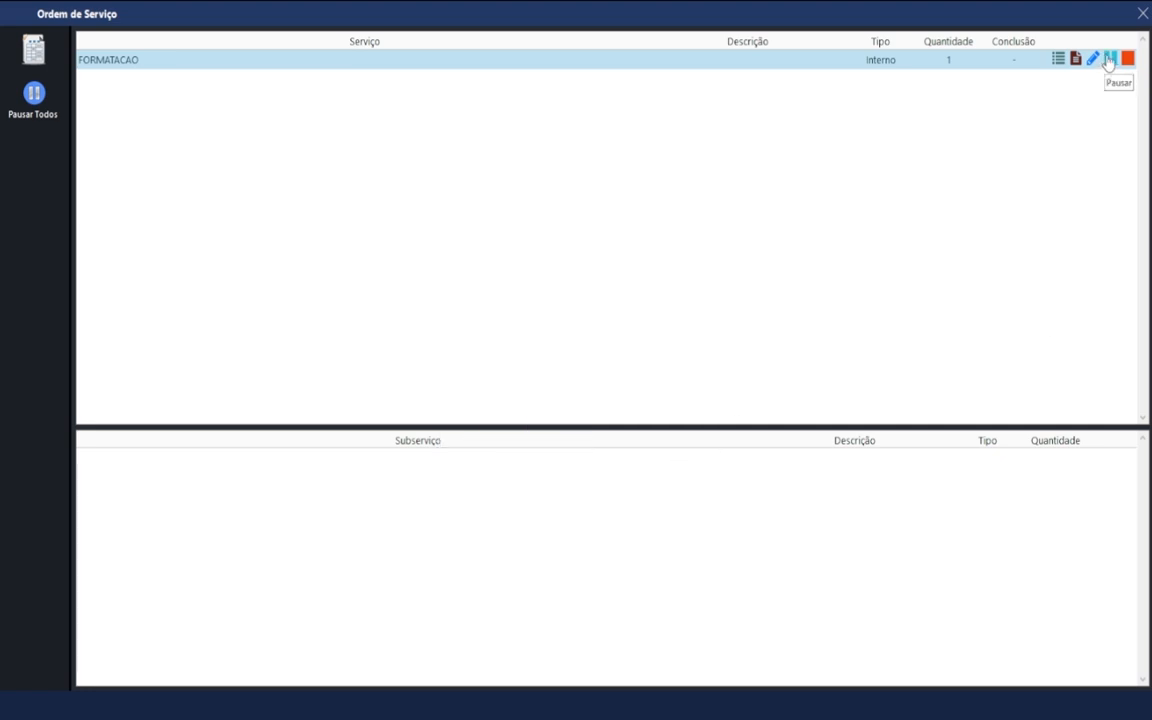
click(1057, 59)
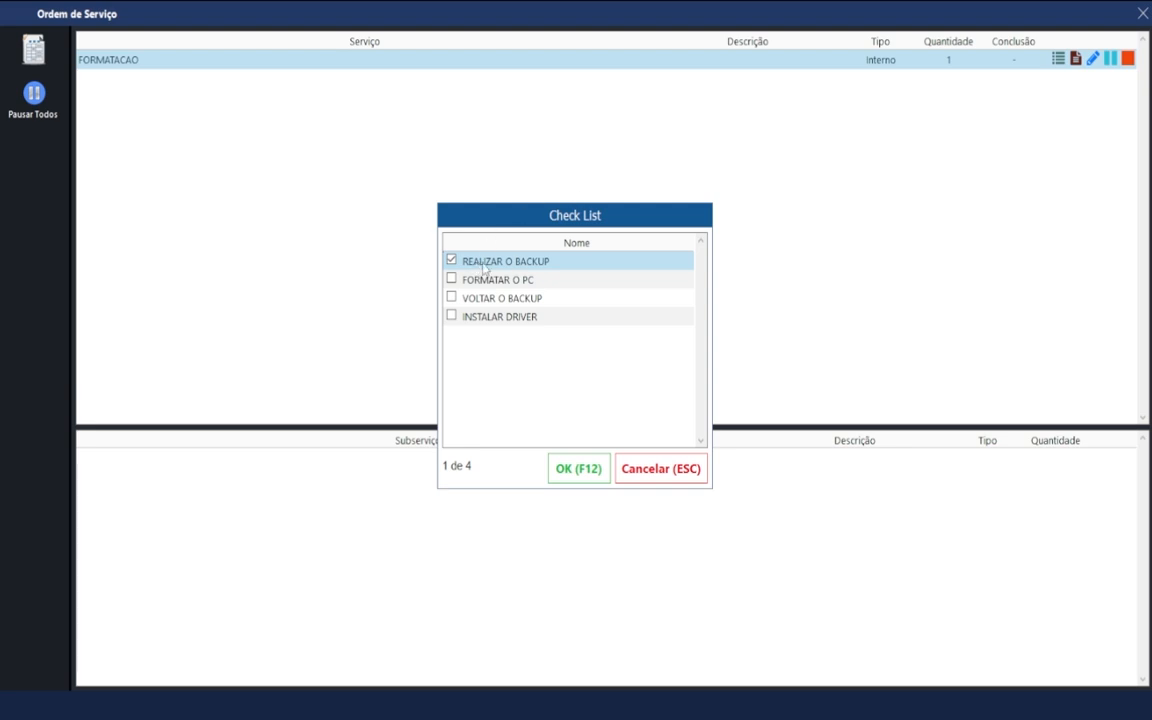
click(676, 466)
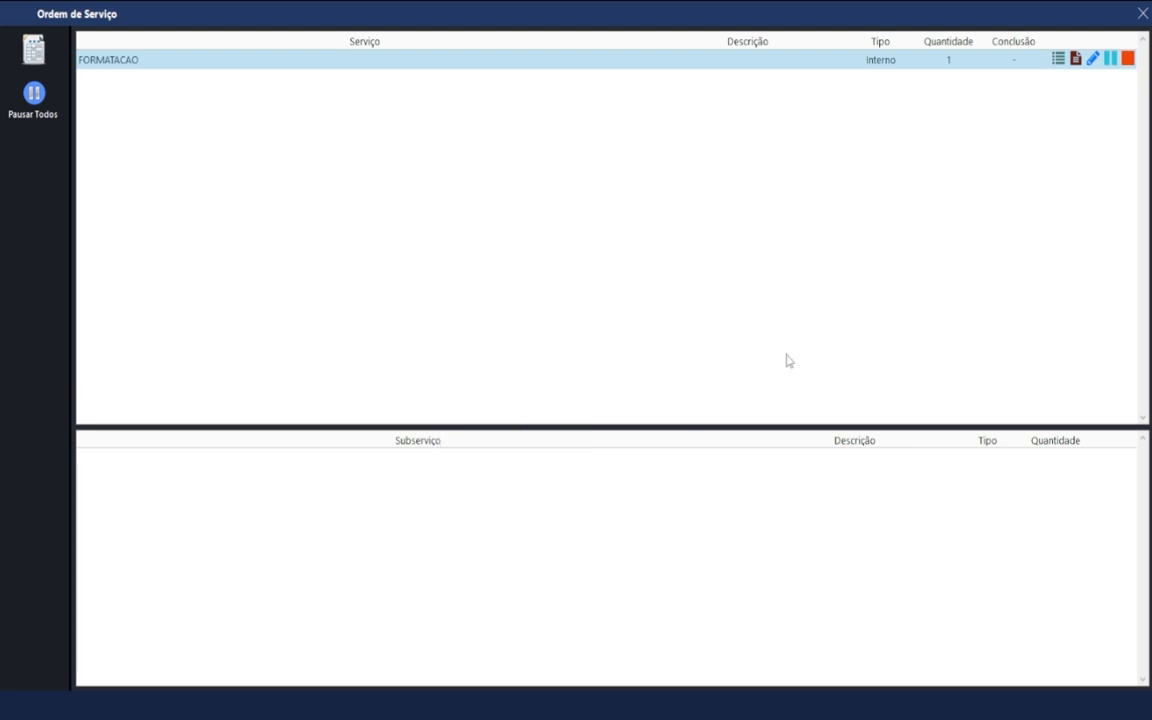
Step: Return to the service order list to check the order's card, and reopen its services
key(Escape)
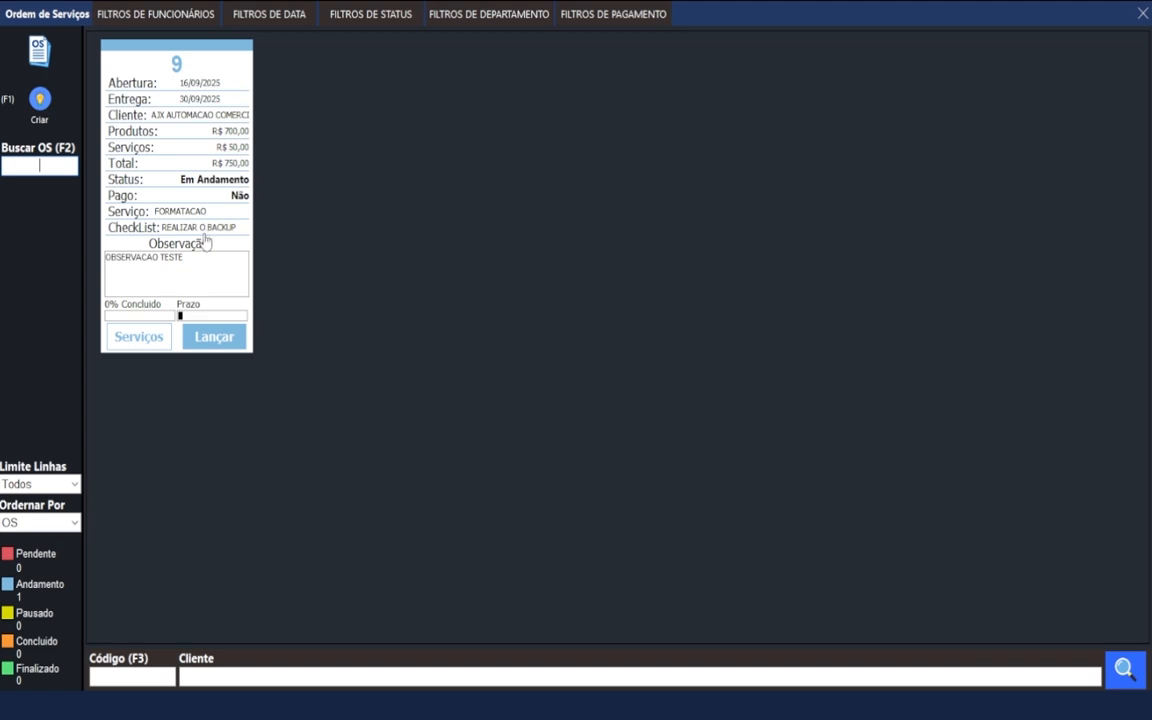
click(140, 336)
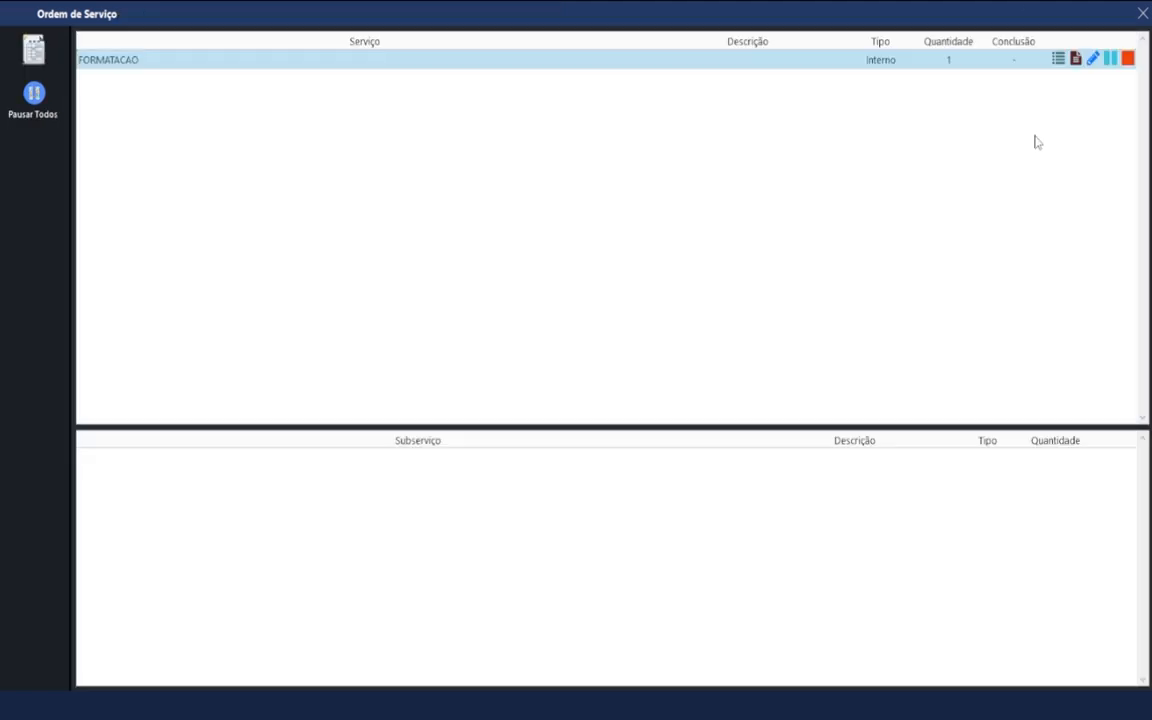
Step: Check off FORMATAR O PC in the FORMATACAO service's checklist and return to the service order list
click(1057, 59)
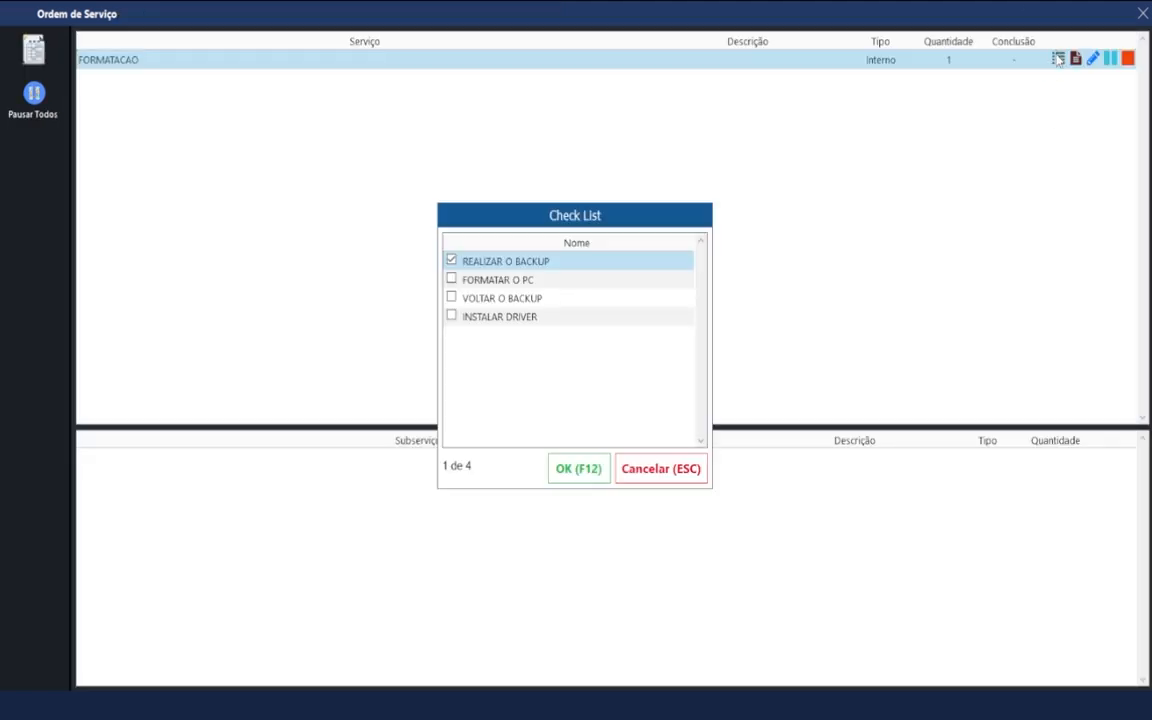
click(451, 279)
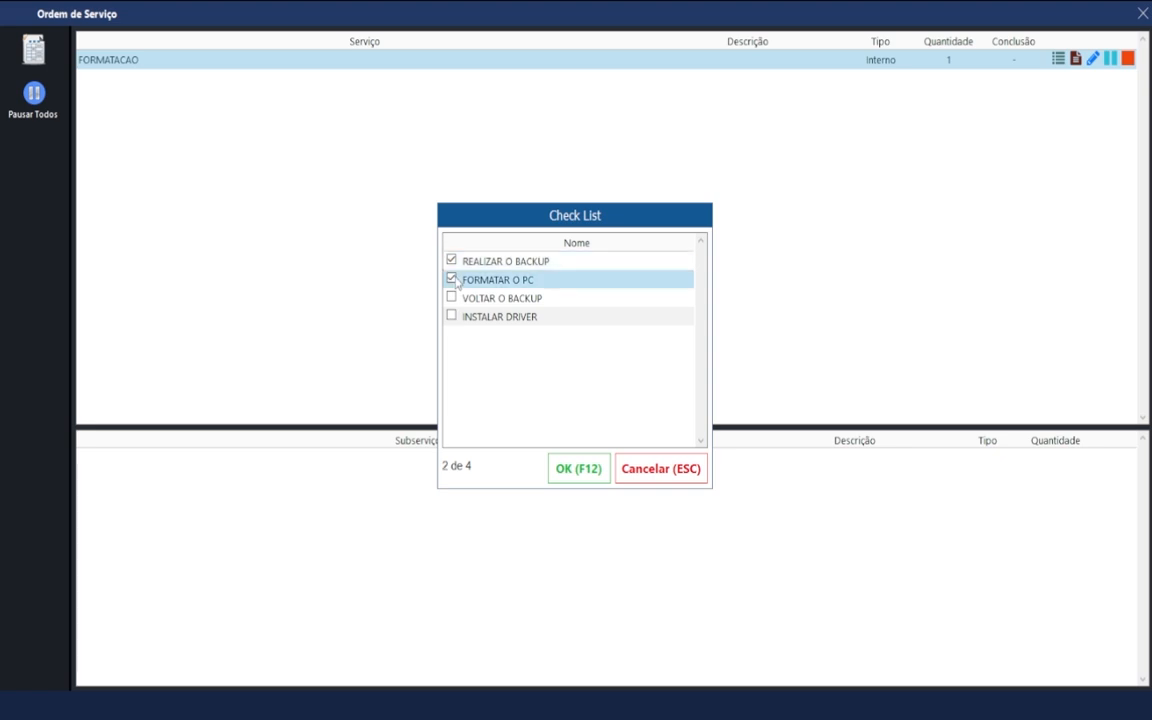
click(592, 469)
click(1142, 13)
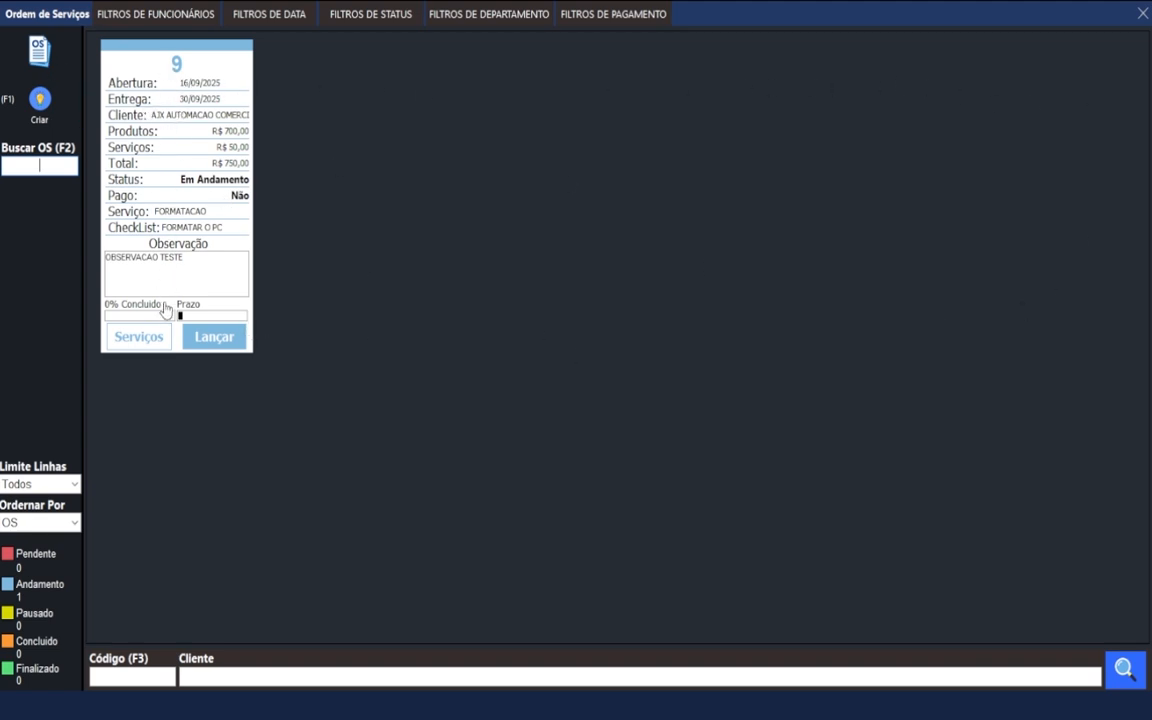
Step: Receive a partial payment of R$ 200 by Pix into the BRADESCO account on service order 9, without printing the receipt
double_click(135, 163)
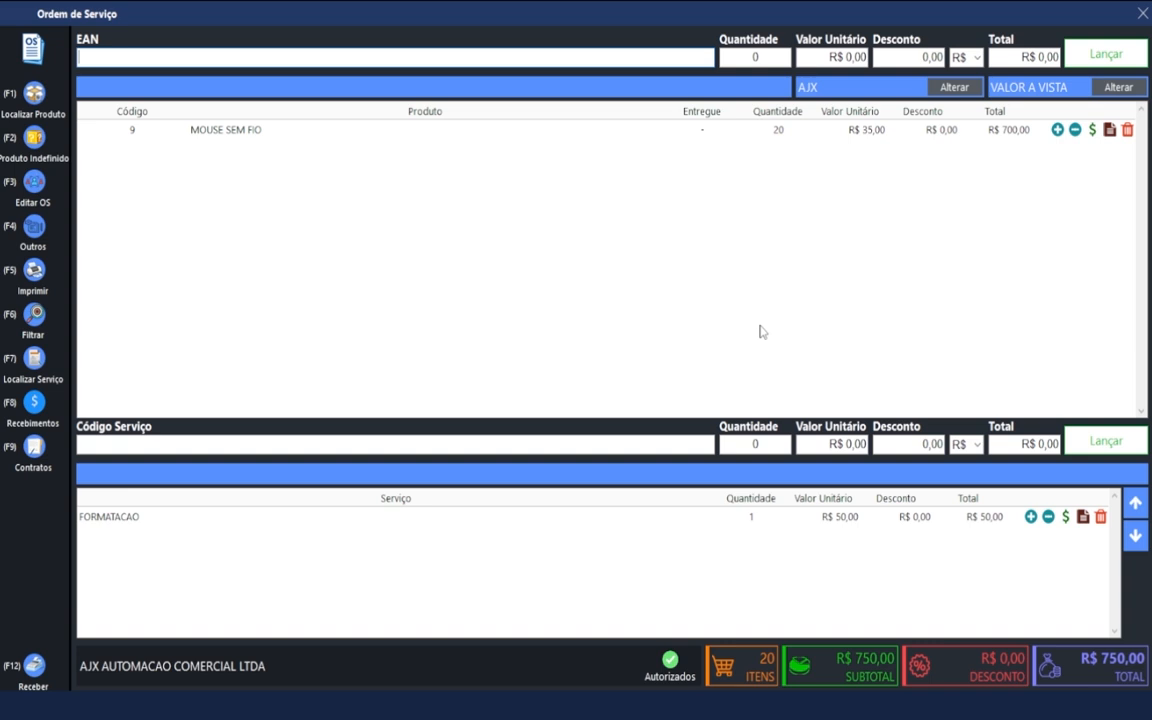
click(34, 666)
text(20)
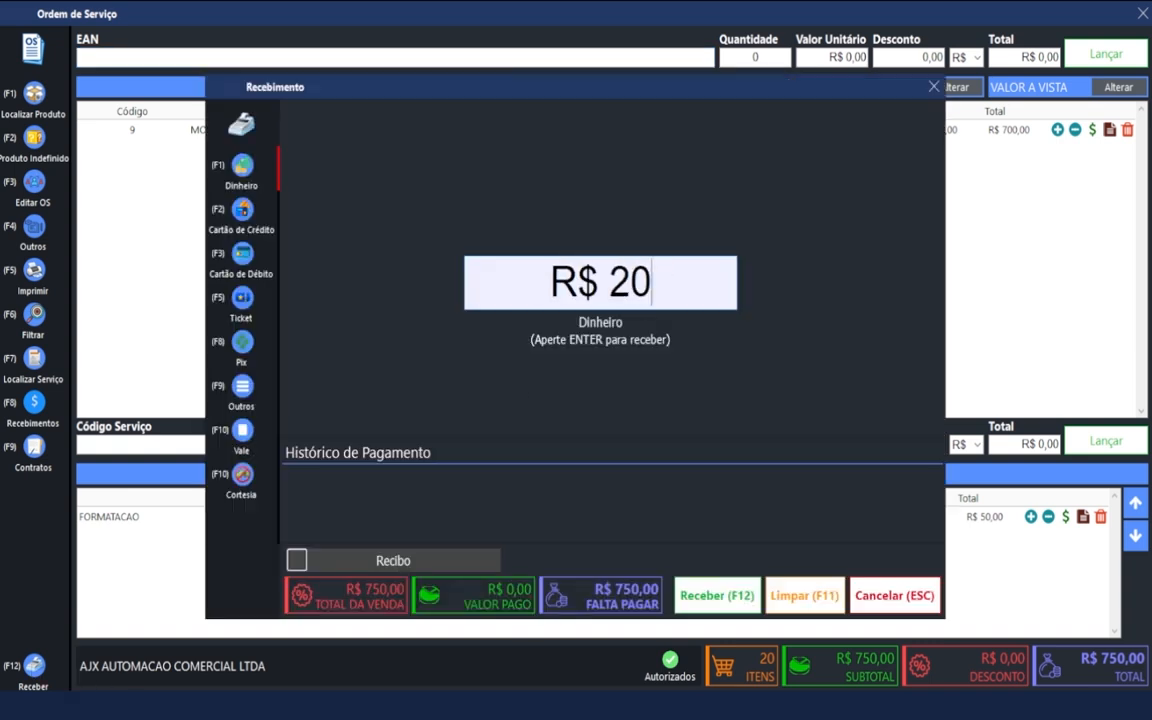
text(0)
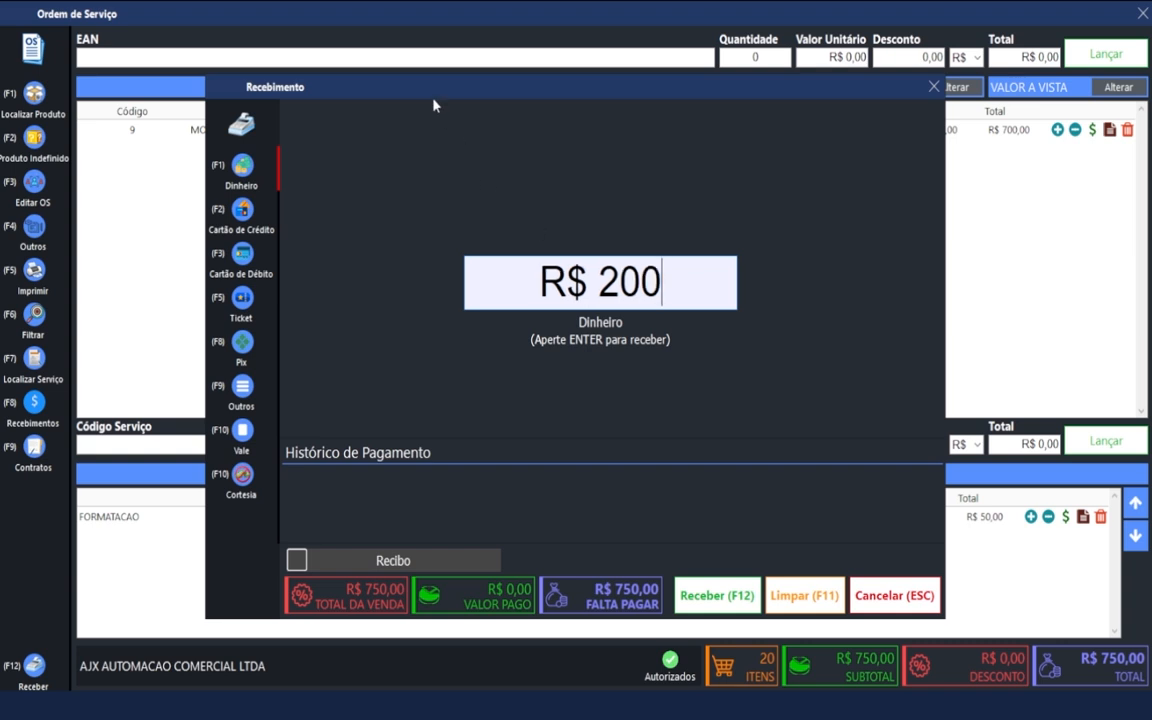
click(243, 341)
text(200)
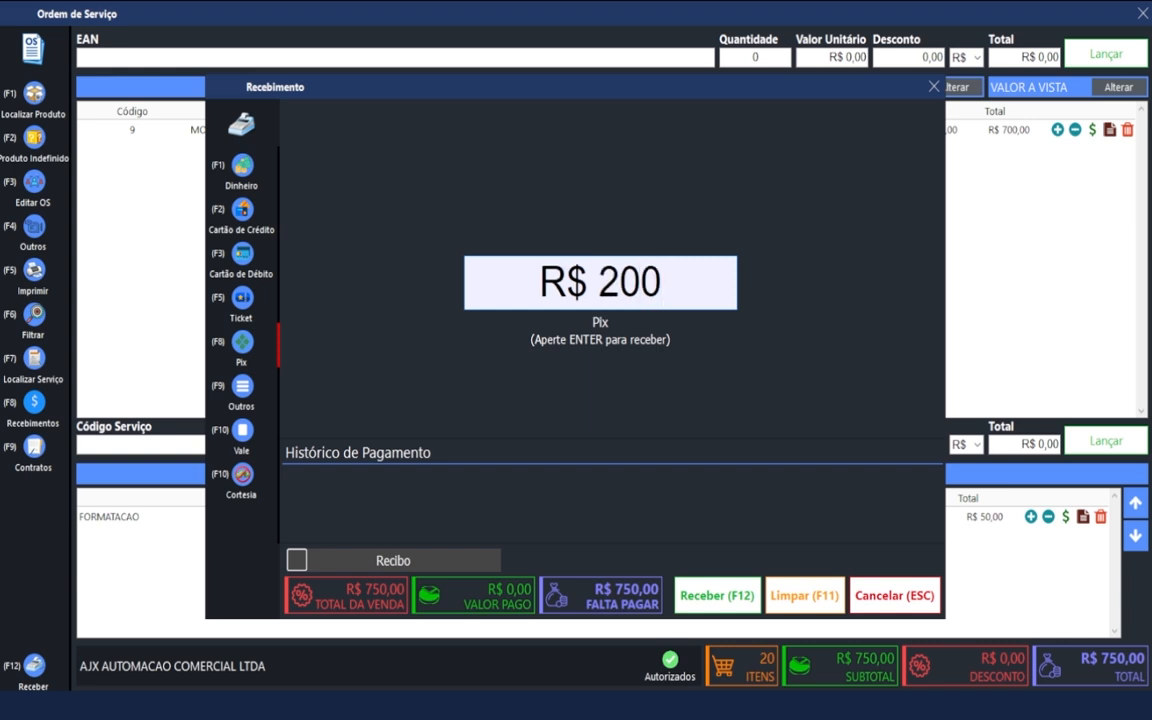
key(Return)
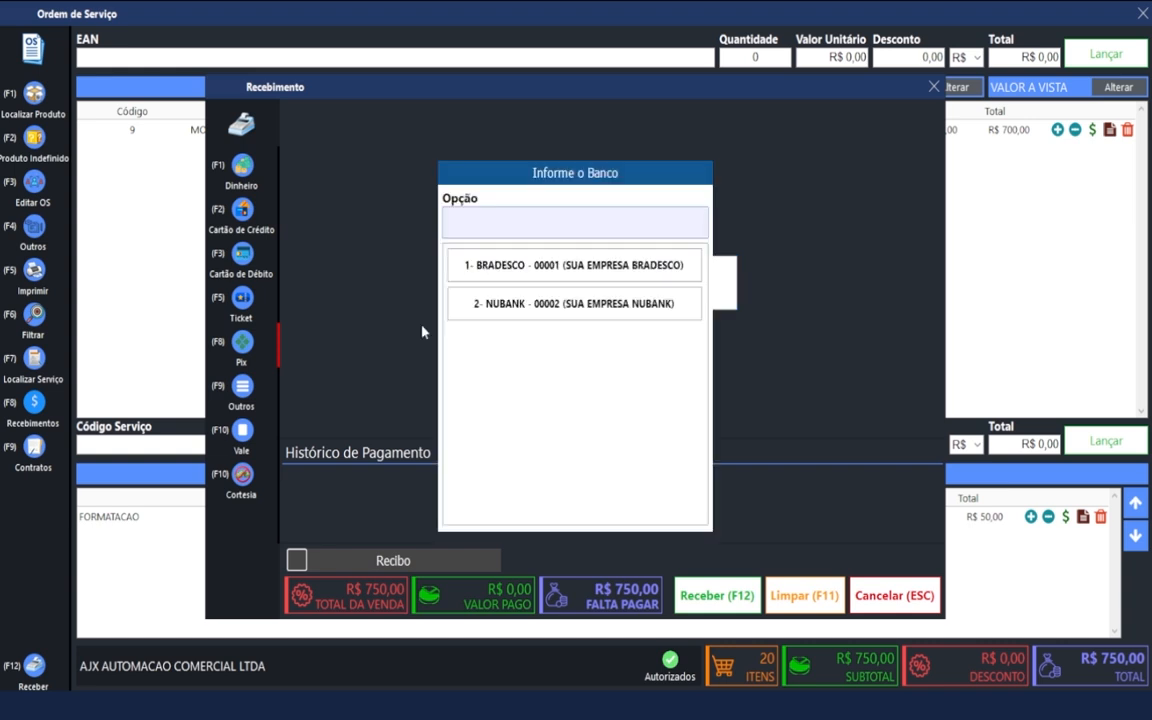
click(575, 268)
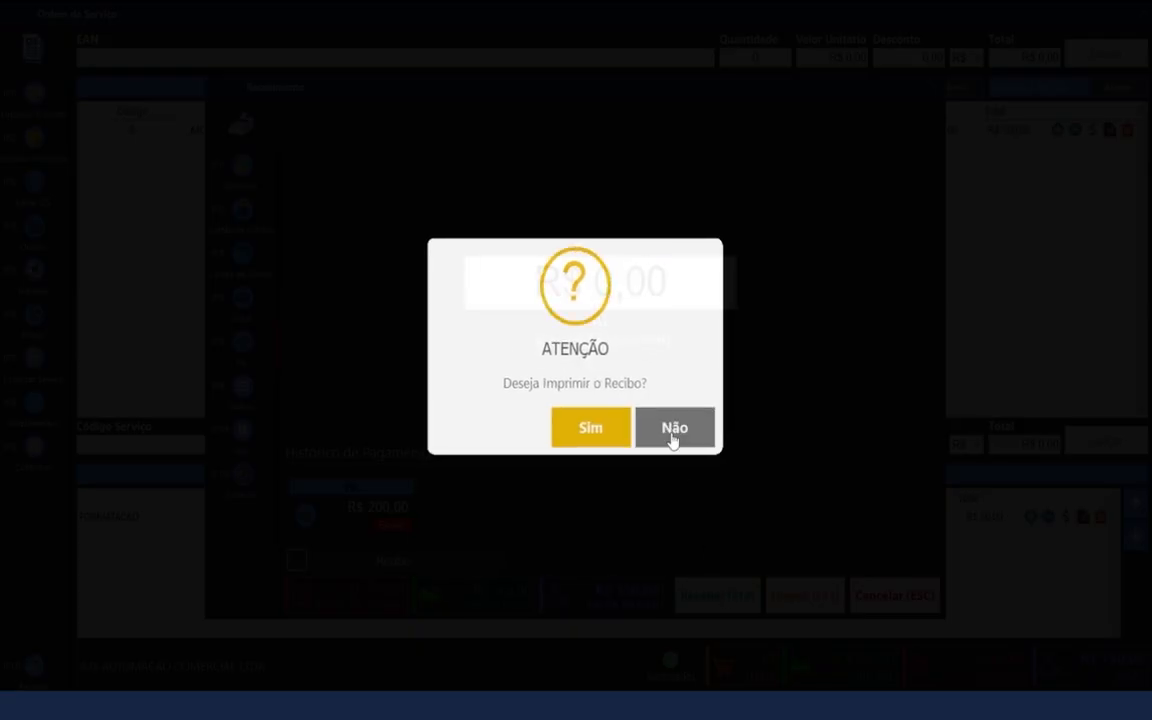
click(673, 431)
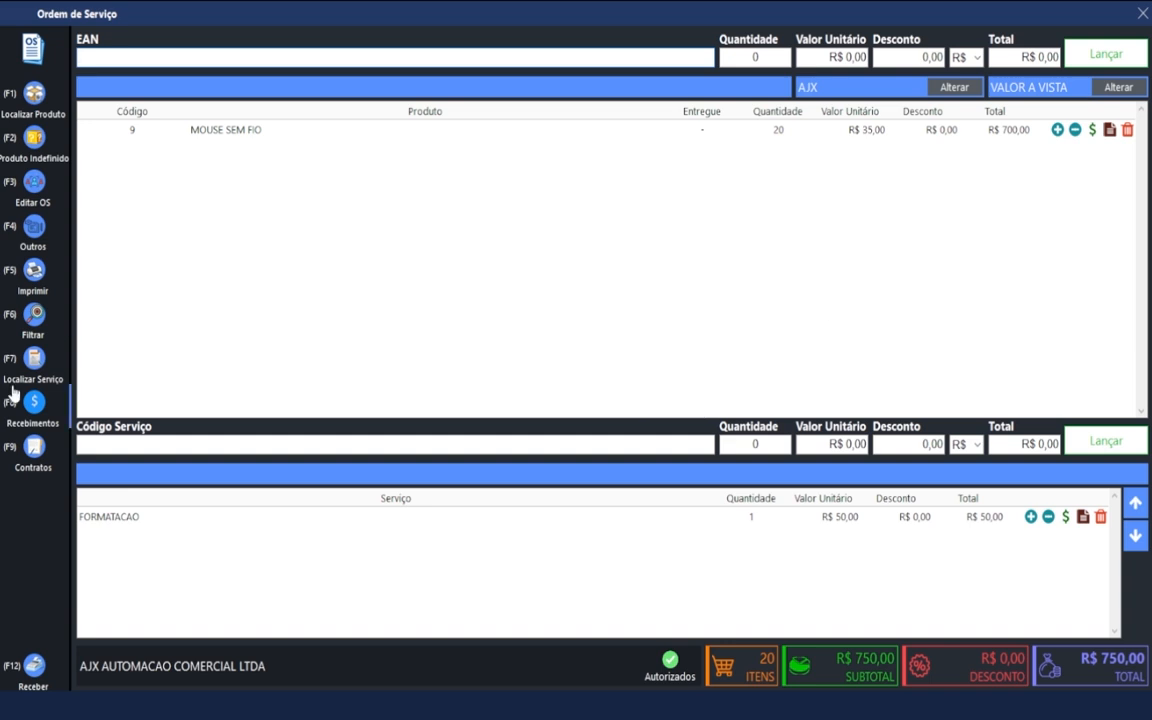
Step: Review the Pix payment in the order's receipt history, filtering by the 16/09/2025 receipt
click(40, 406)
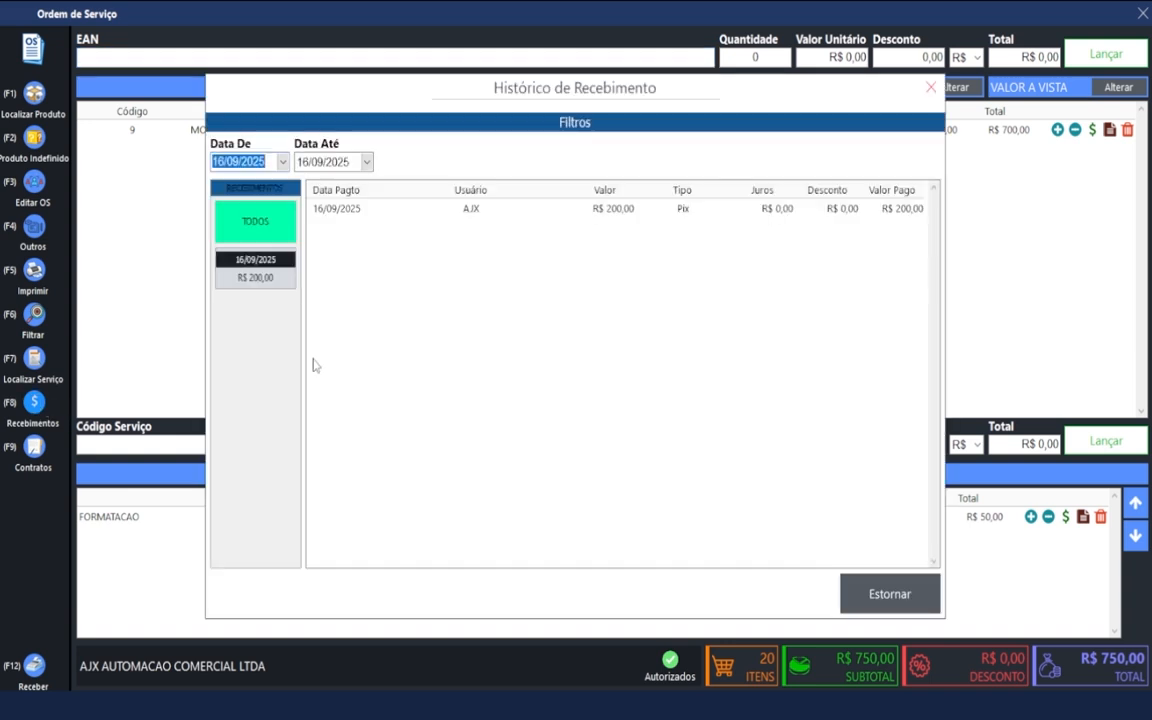
click(252, 279)
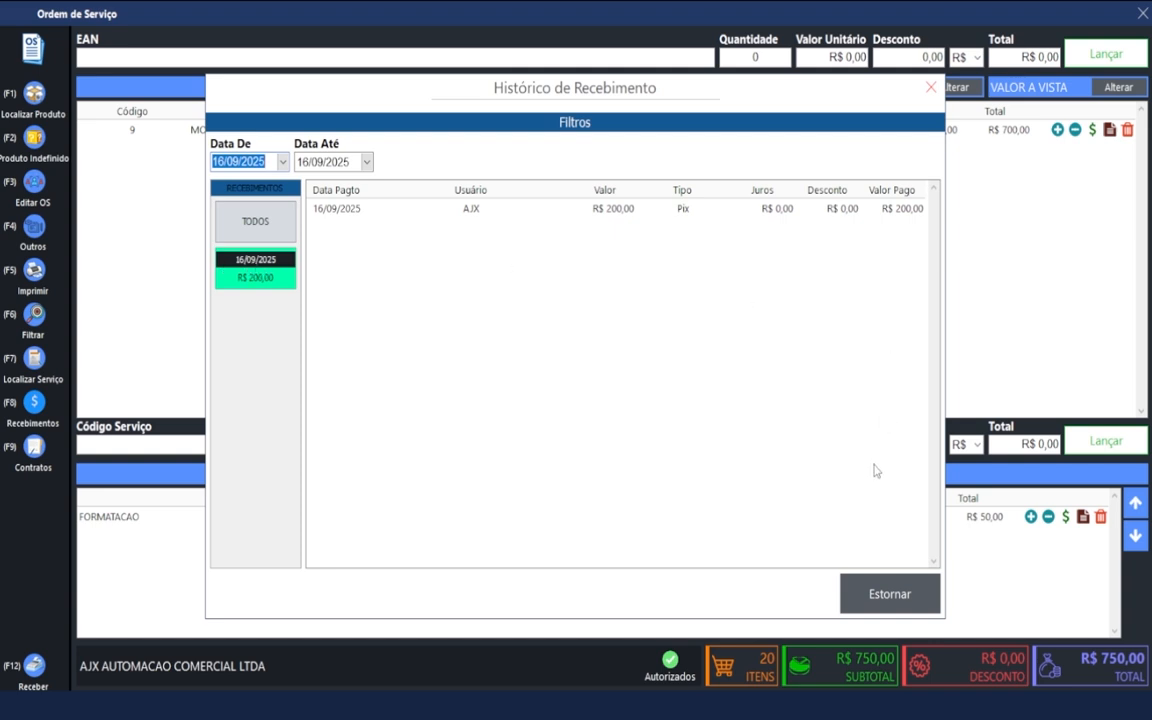
click(930, 87)
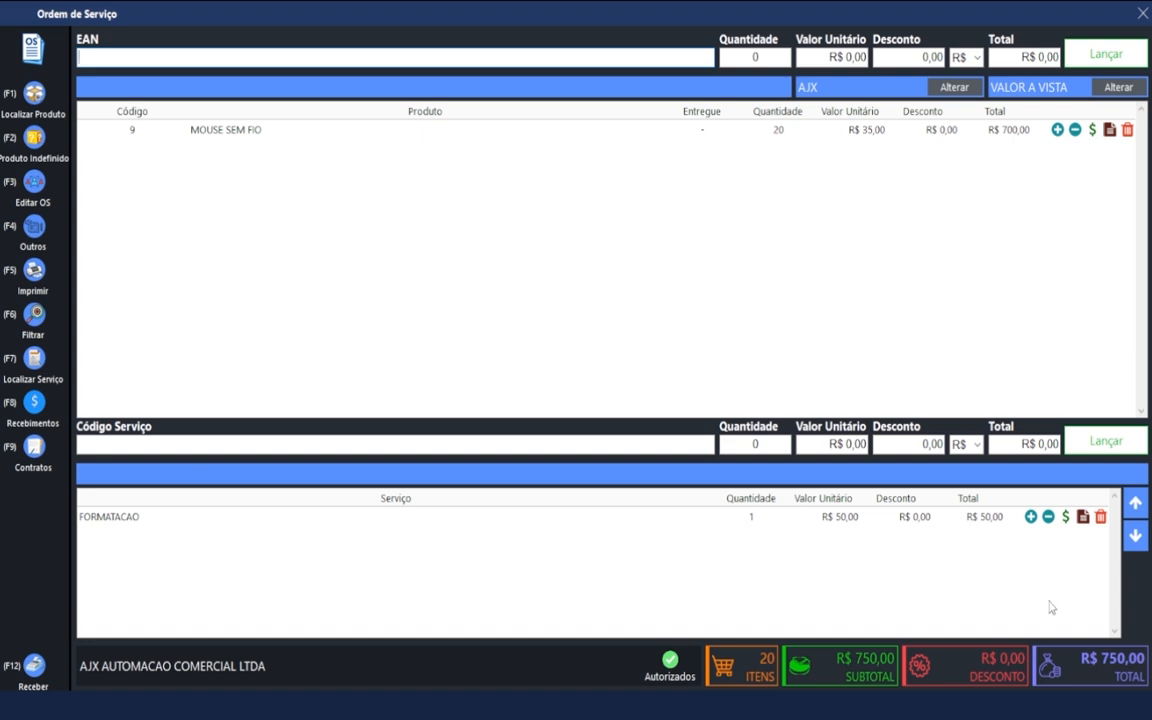
Step: Check the order's outstanding balance, cancelling the receipt, and return to the order list without printing the Pré-Venda
click(36, 665)
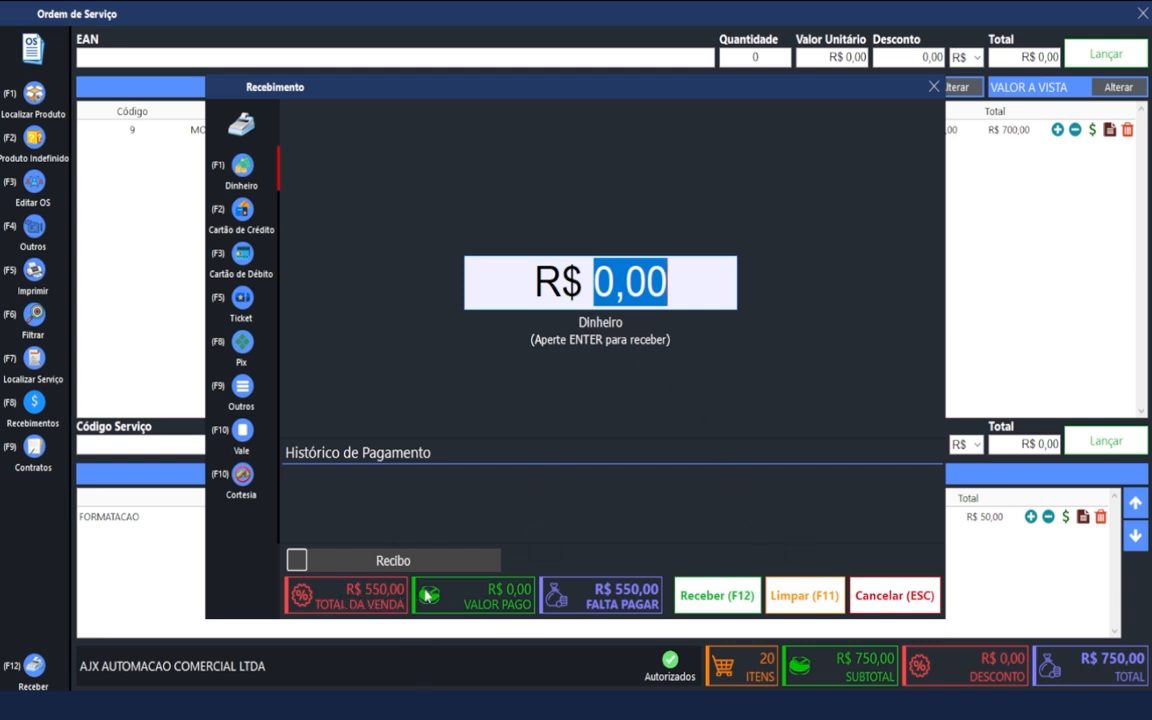
click(894, 595)
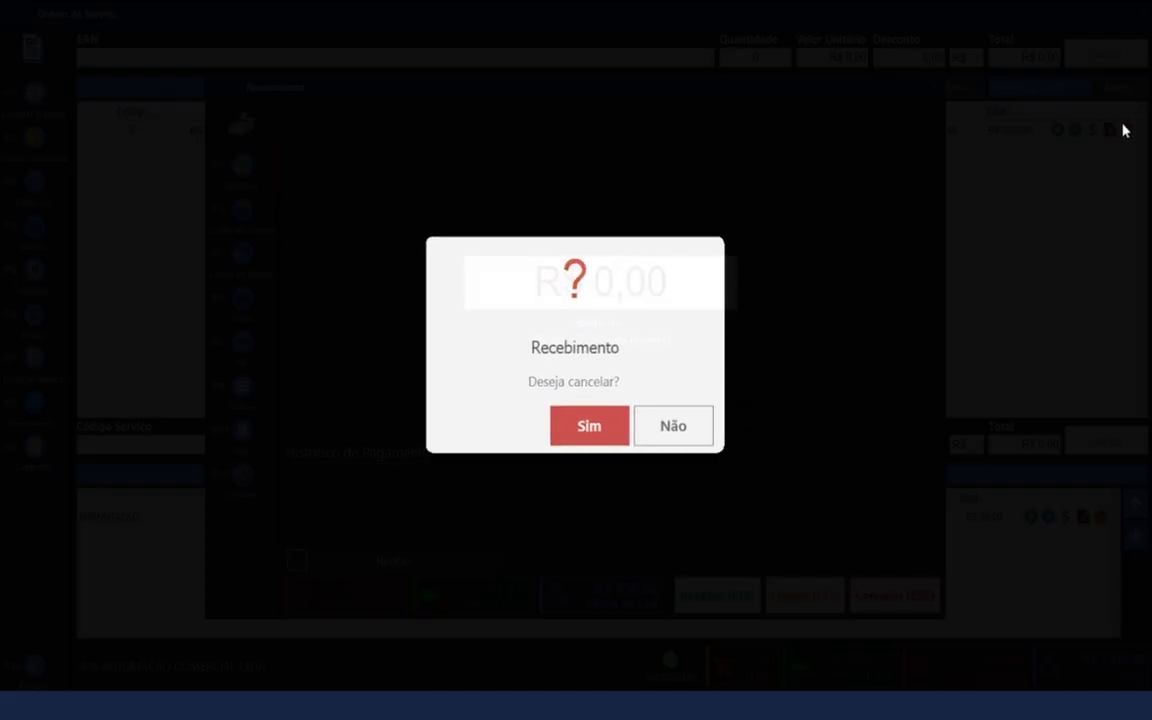
click(592, 428)
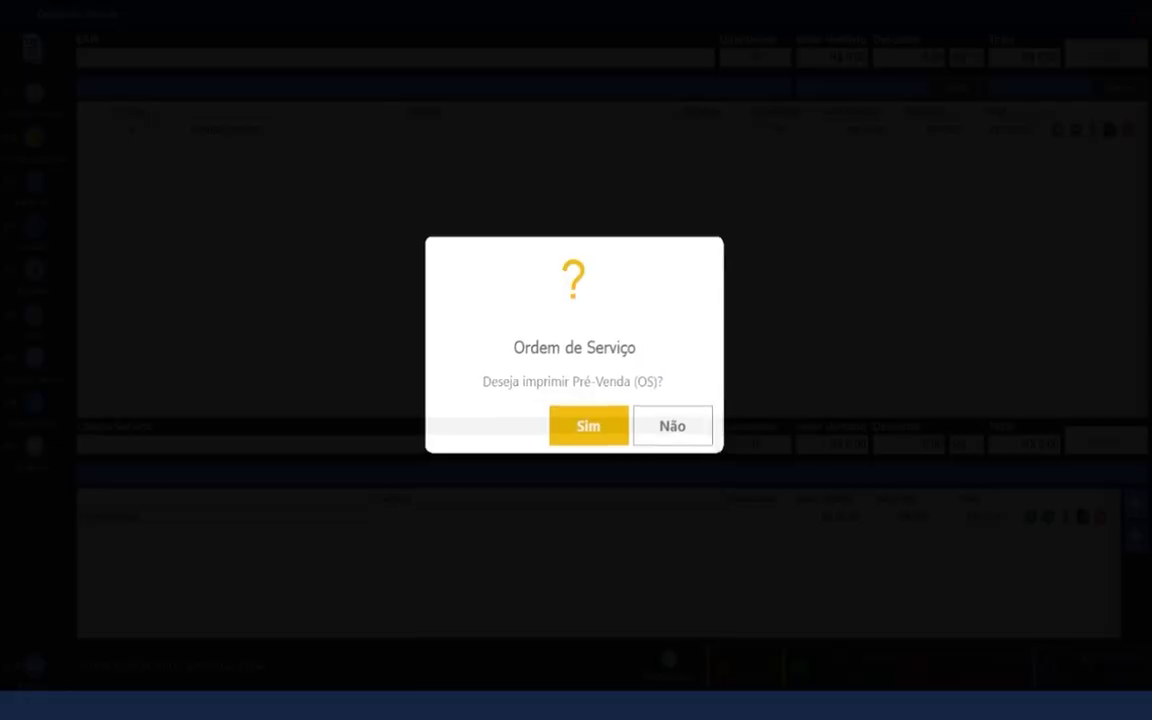
click(677, 433)
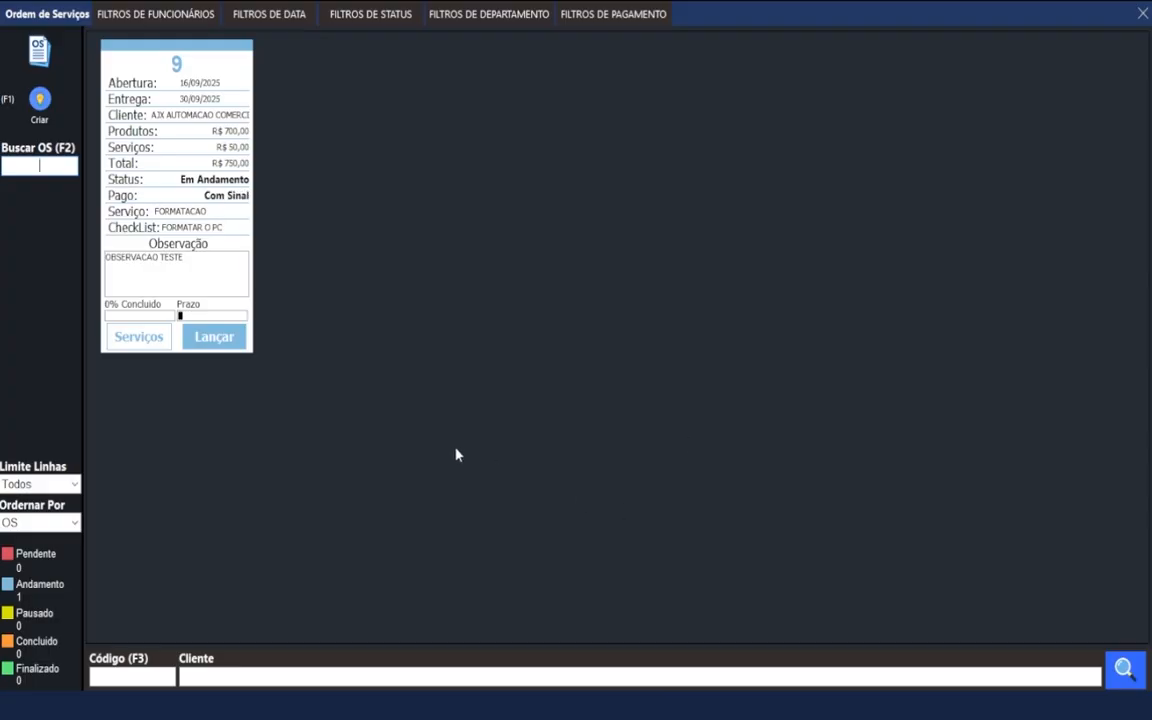
Step: Check off VOLTAR O BACKUP and INSTALAR DRIVER in the FORMATACAO checklist, and conclude the service
click(174, 251)
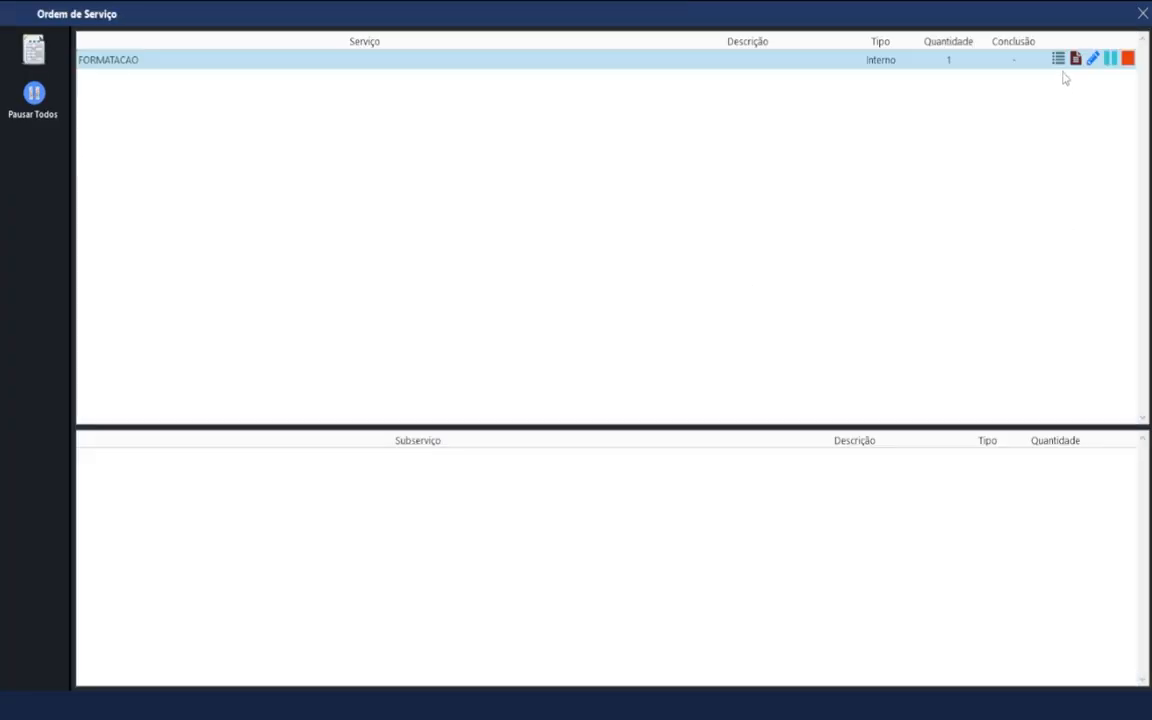
click(1058, 60)
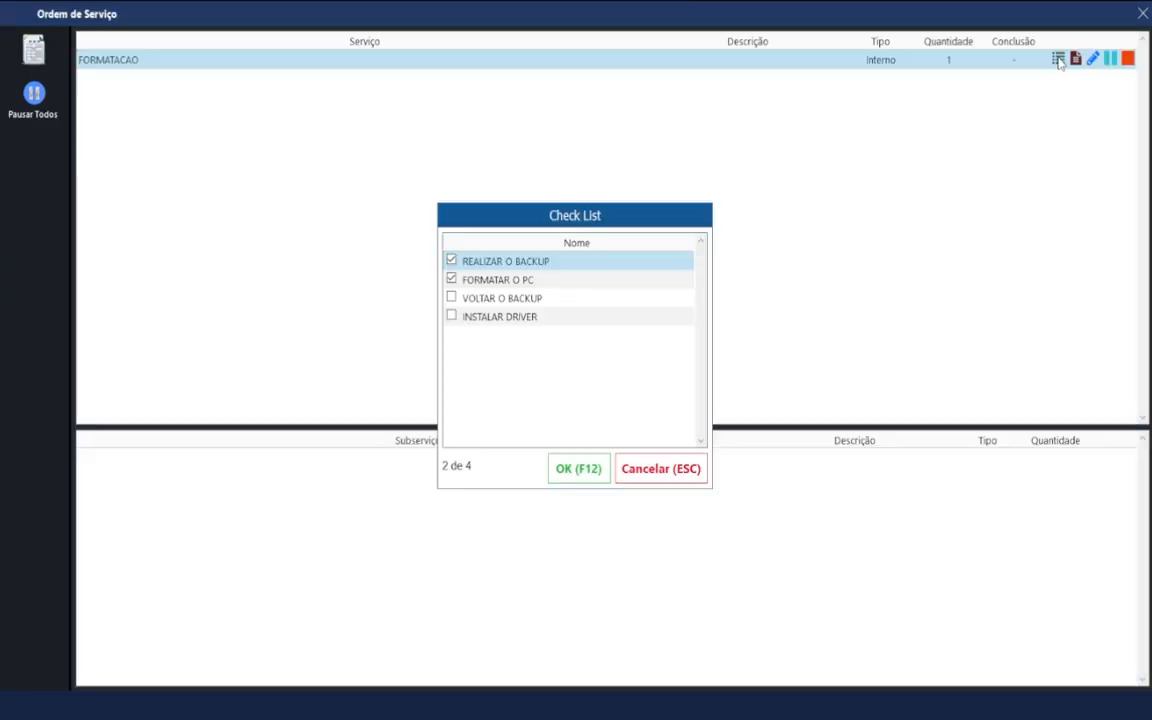
click(466, 300)
click(455, 316)
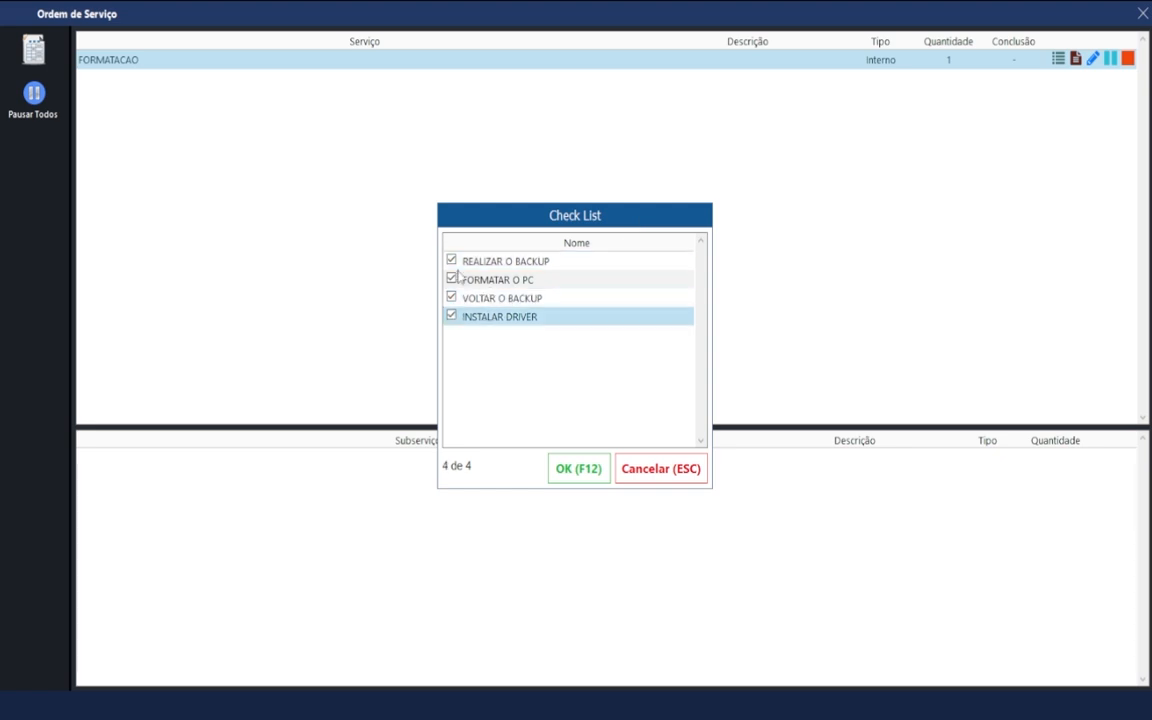
click(580, 469)
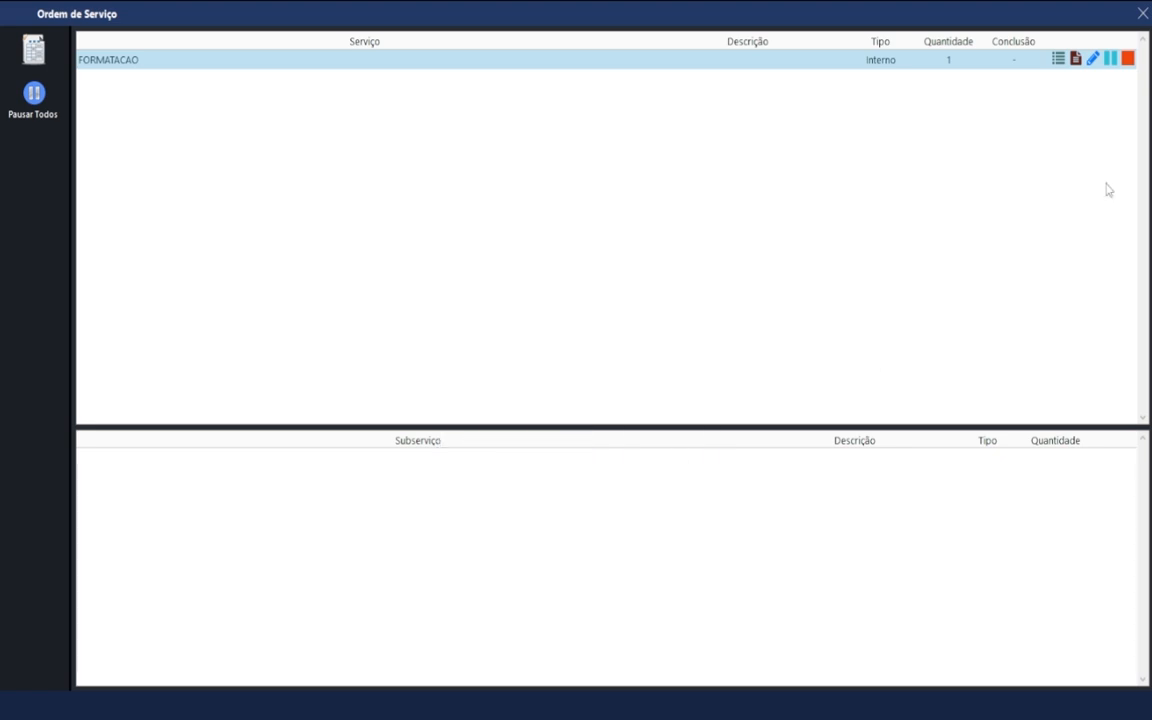
click(1128, 60)
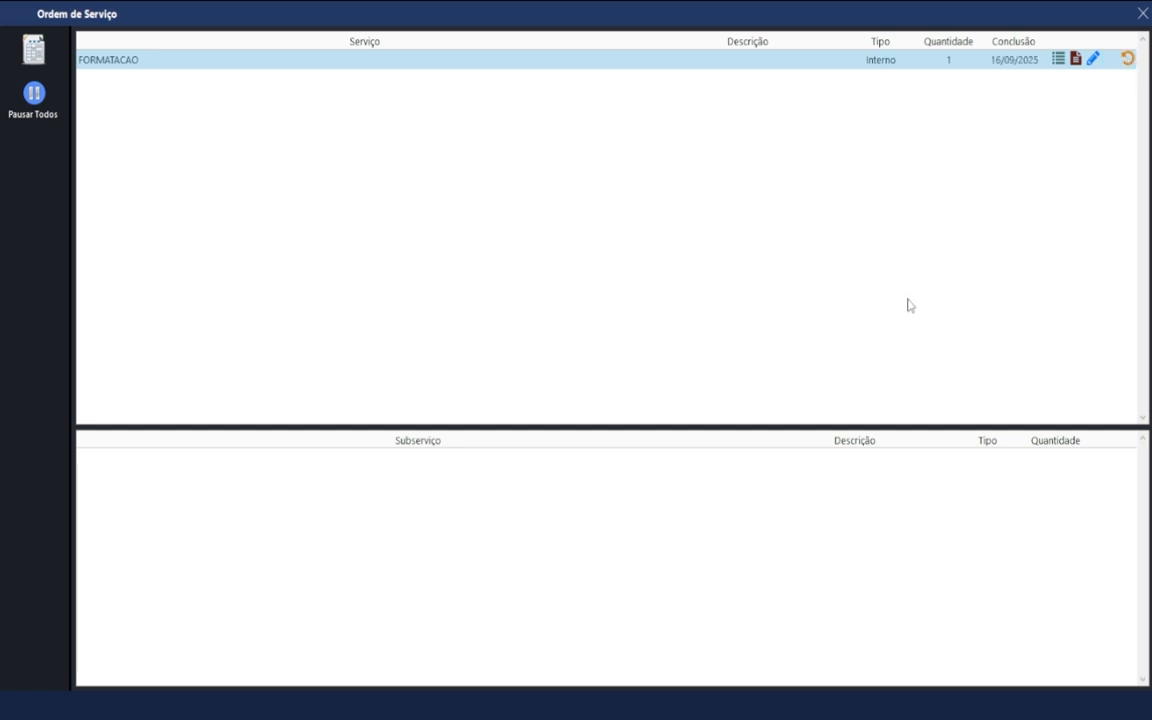
click(1142, 14)
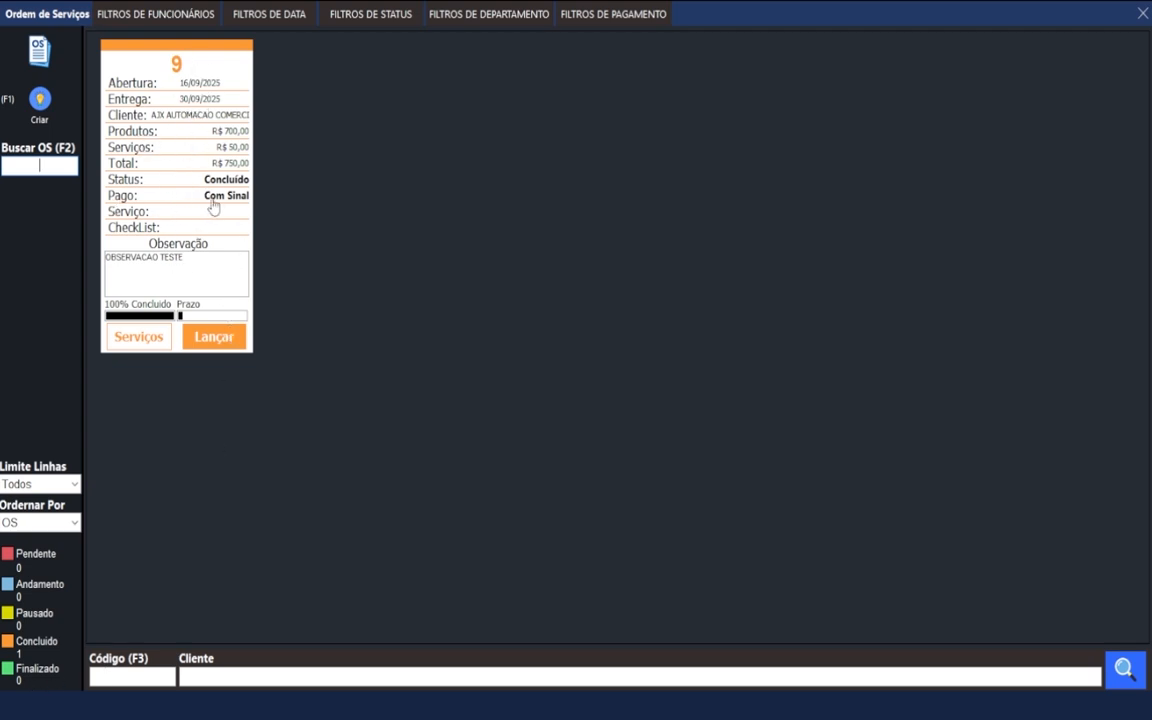
Step: Reopen the concluded FORMATACAO service to check the order's status, and conclude it again
click(152, 208)
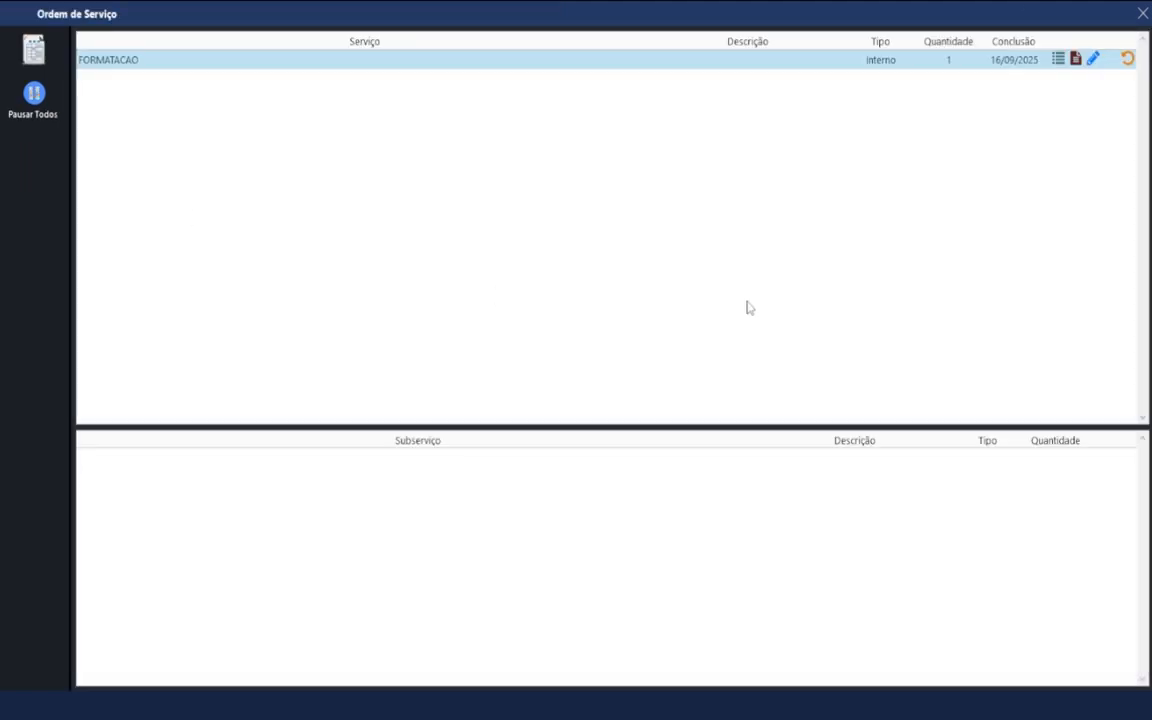
click(1127, 62)
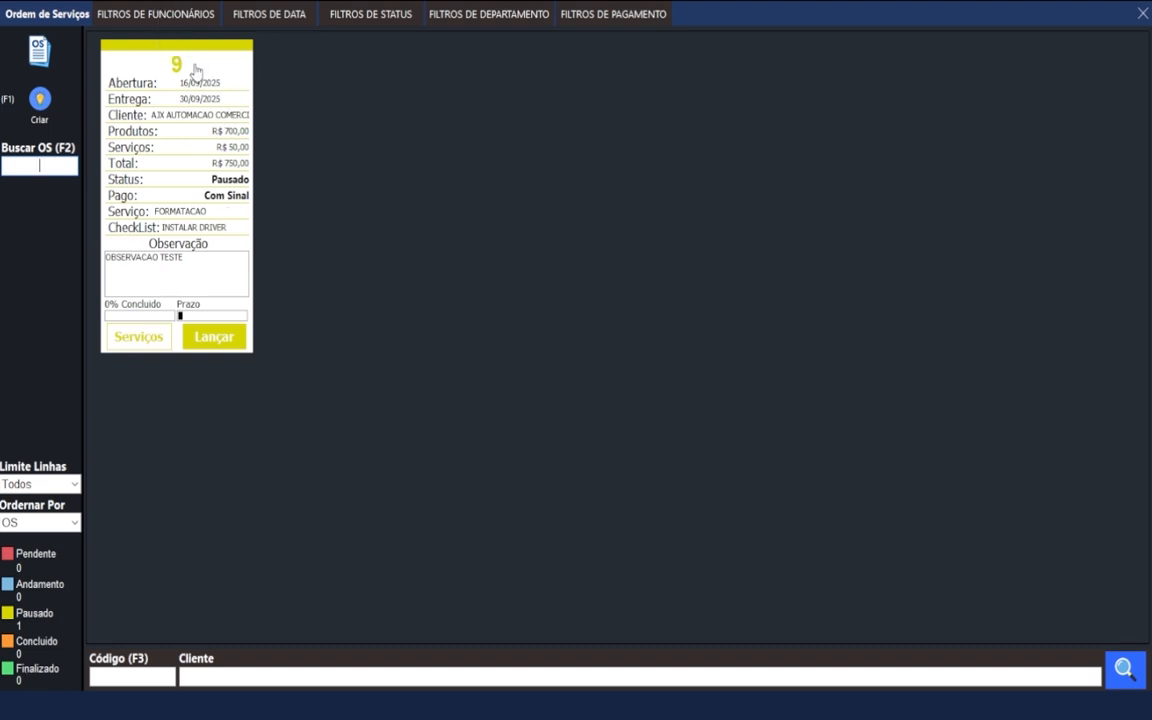
click(160, 332)
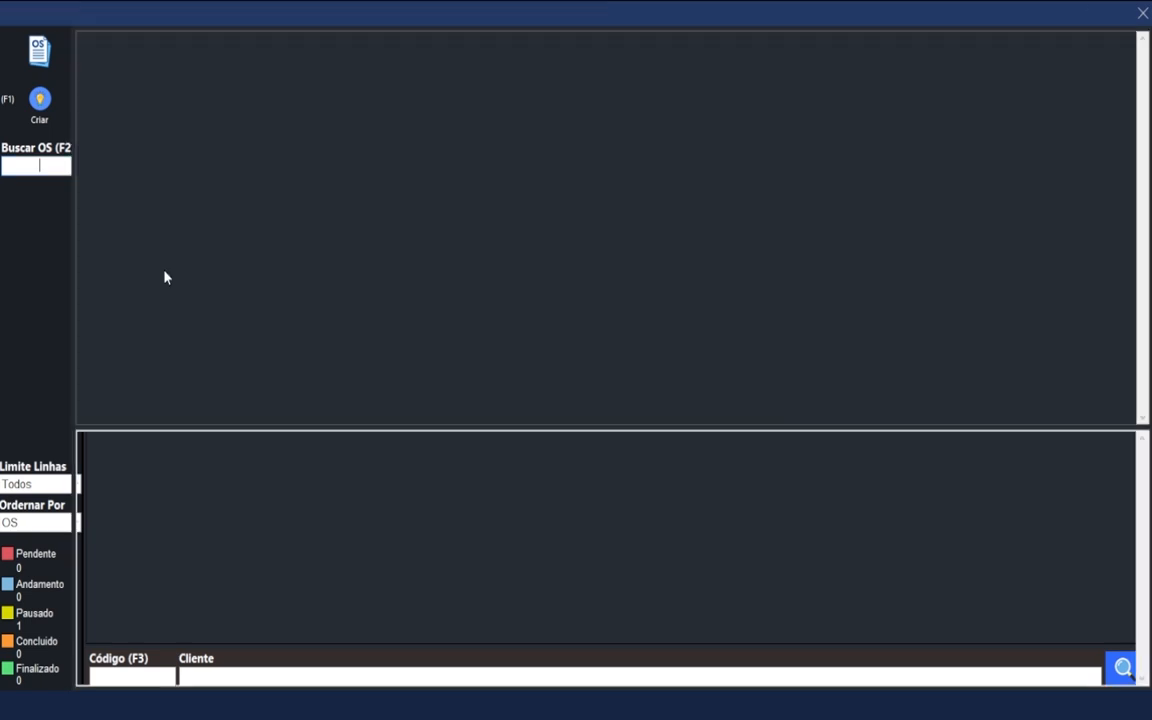
click(1127, 60)
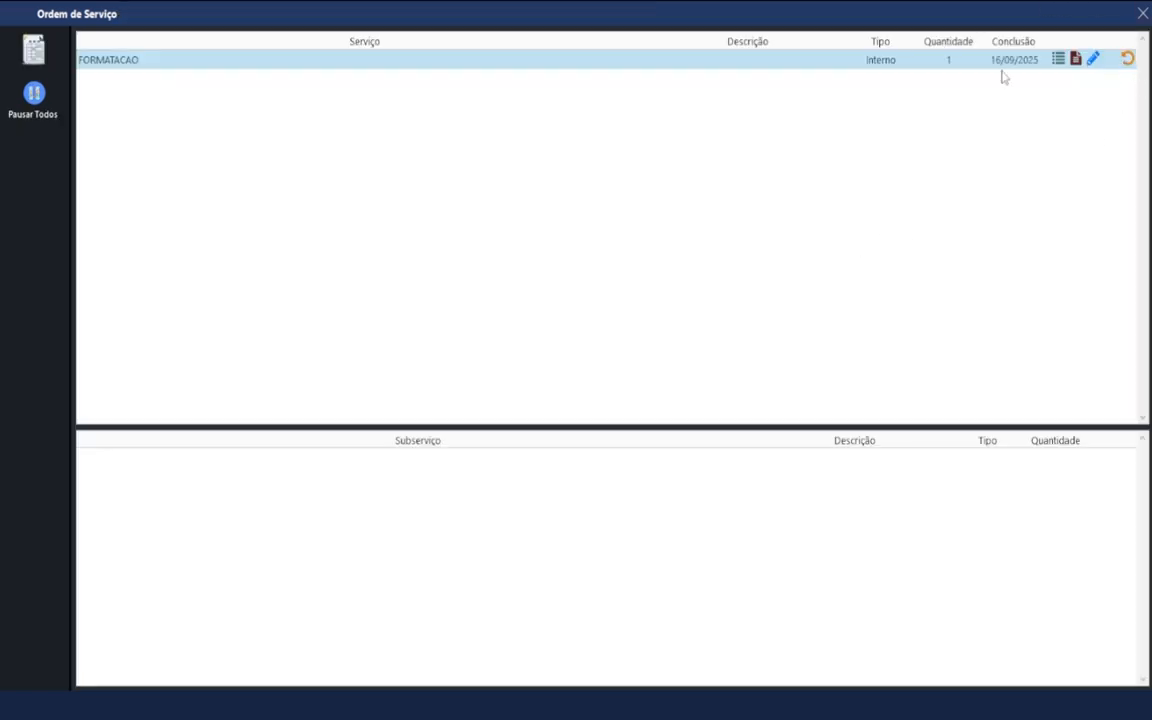
click(1142, 14)
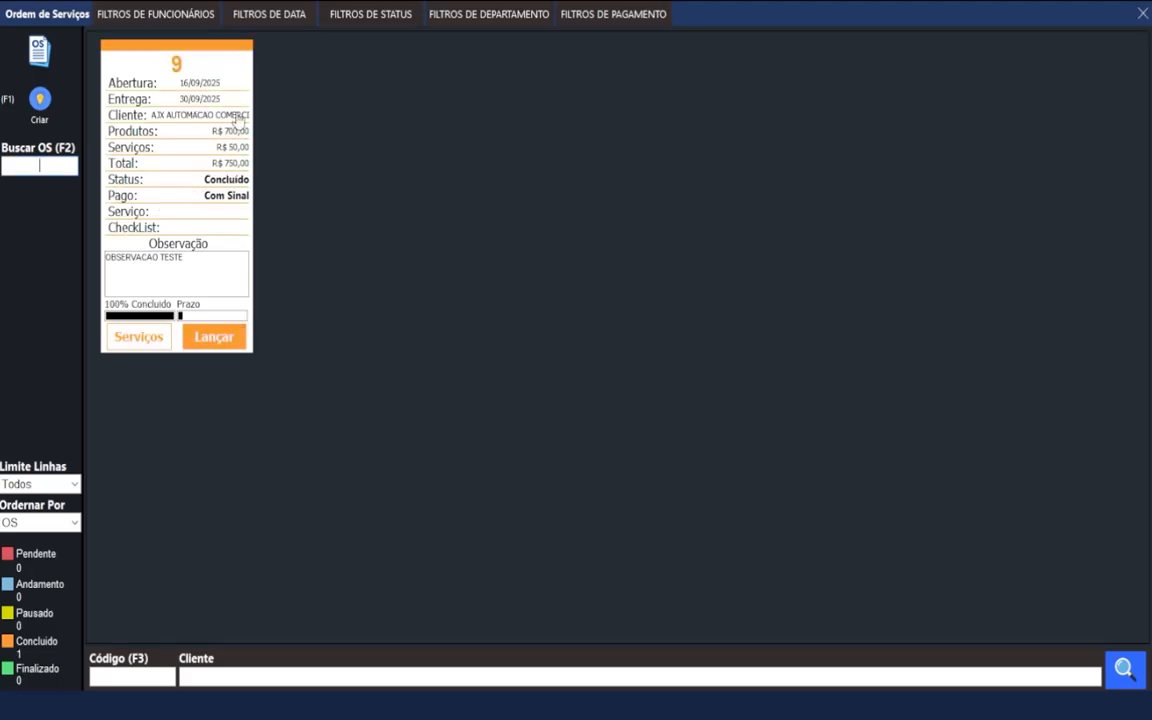
Step: Receive the remaining R$ 550,00 by Cartão de Crédito in 1 installment without printing the receipt, and leave the order
click(213, 174)
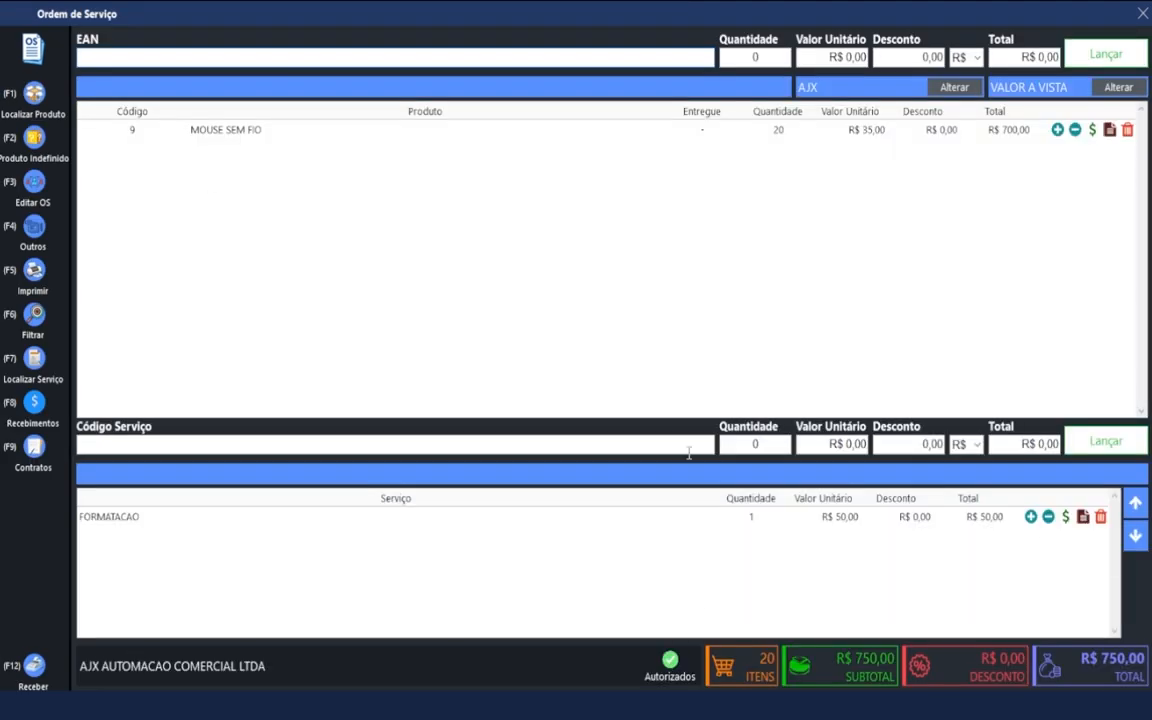
click(35, 670)
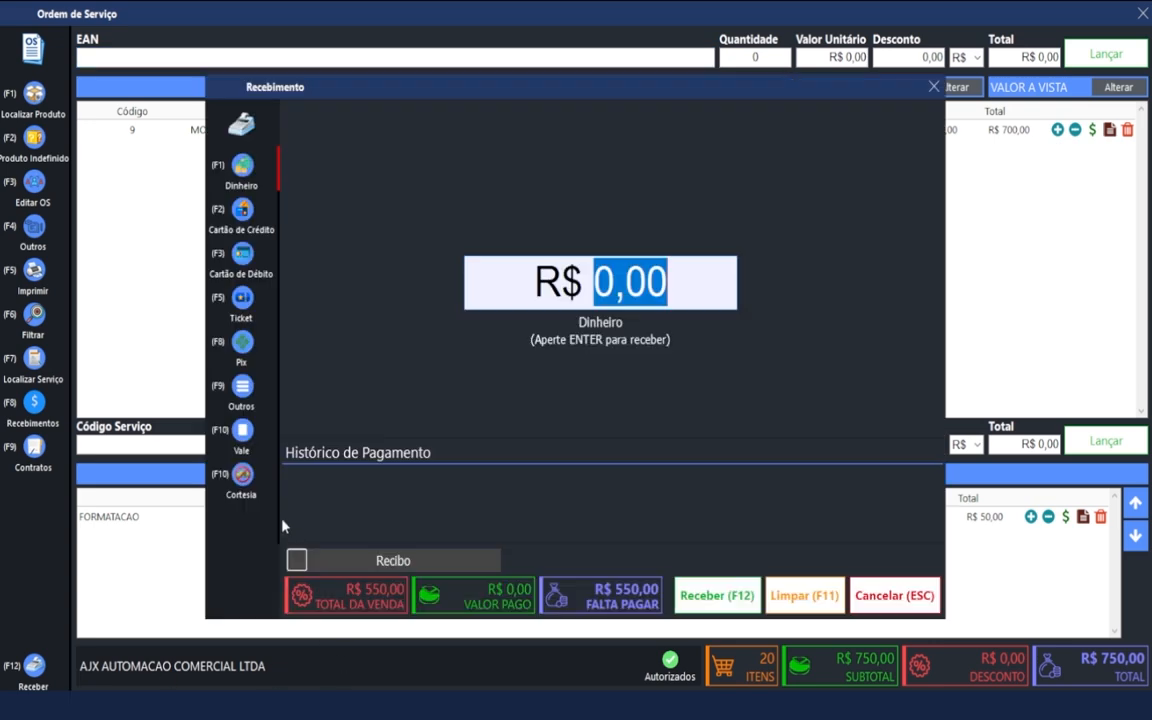
click(242, 209)
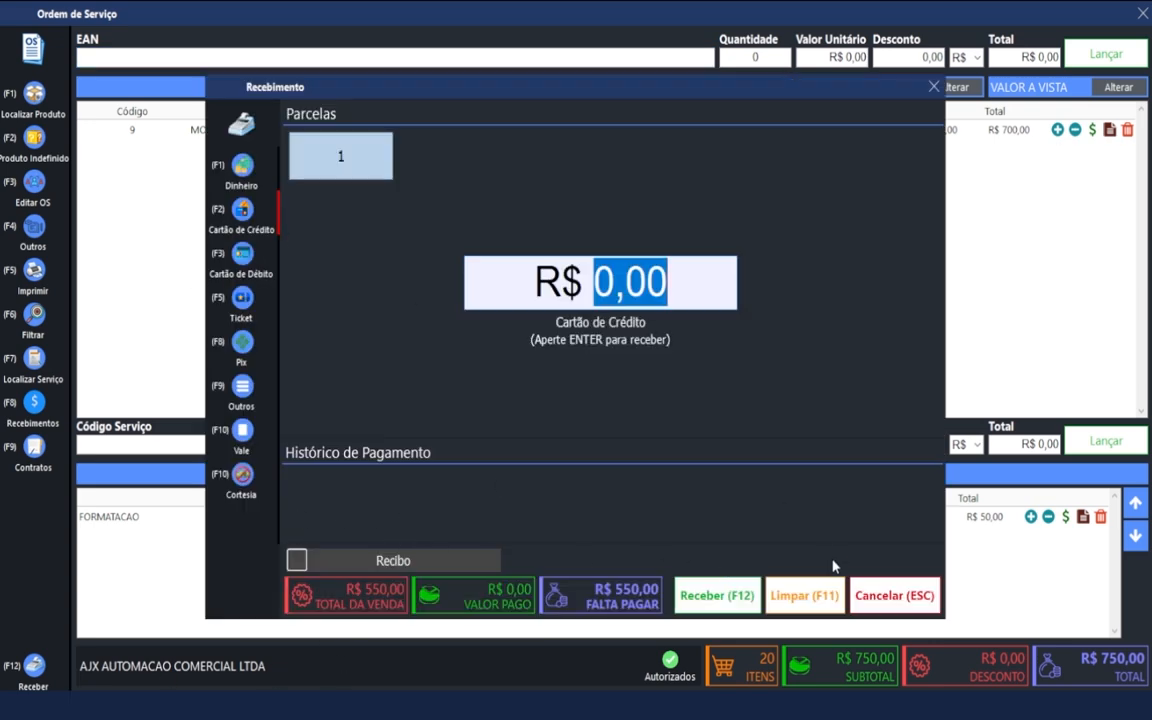
click(748, 607)
click(675, 430)
key(Return)
click(733, 594)
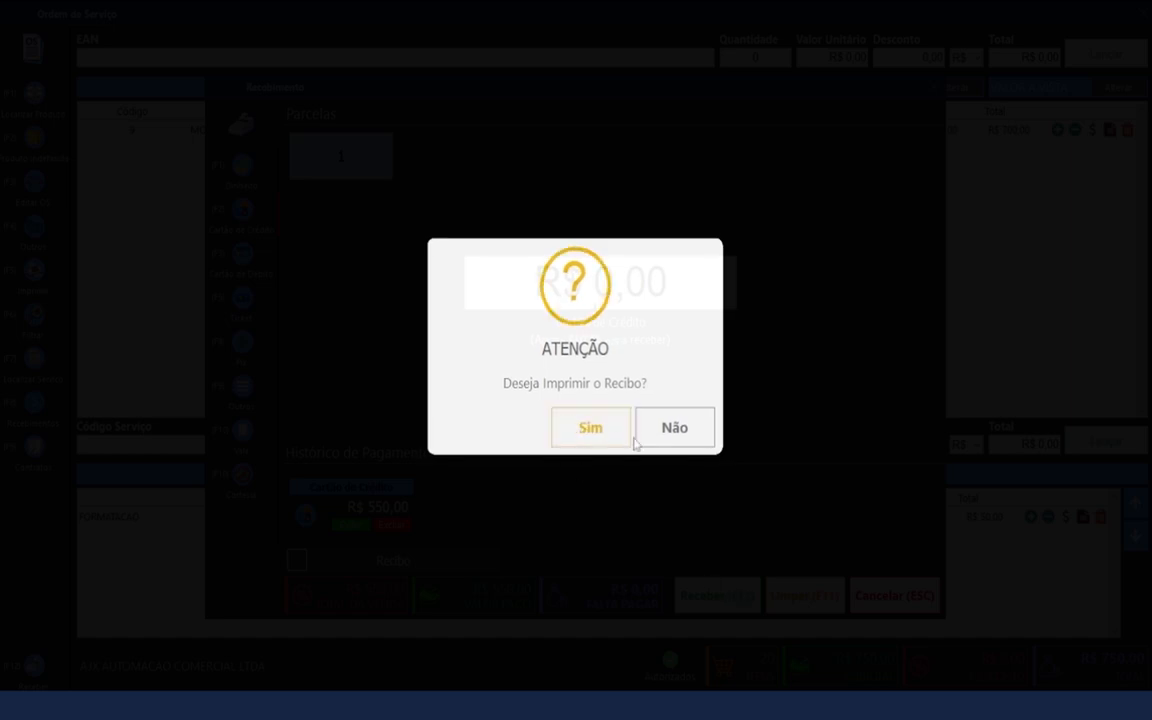
click(680, 438)
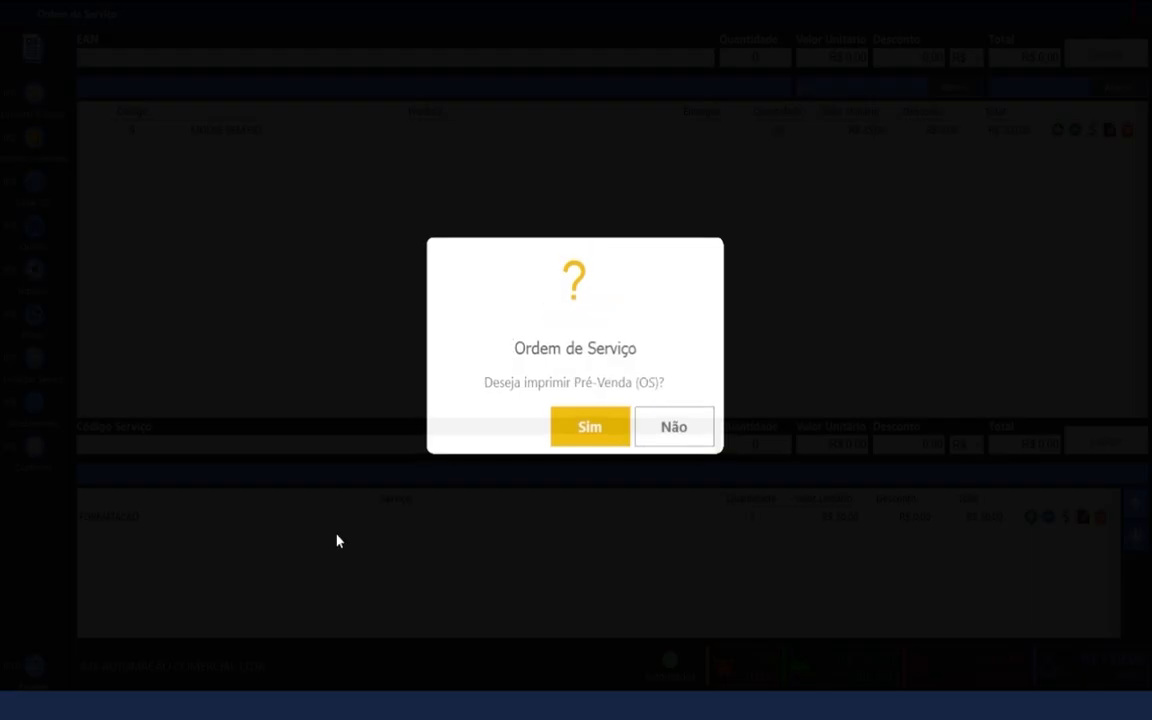
click(581, 435)
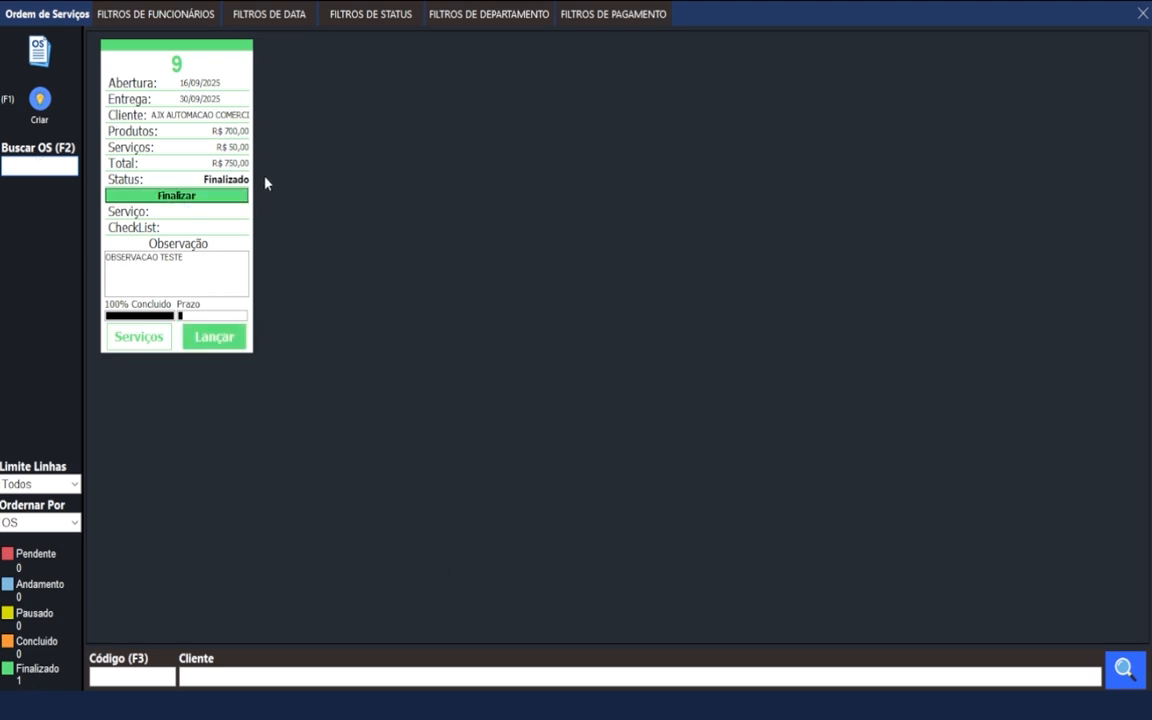
Step: Review the services of order 9, and examine the order list's employee filter options
click(146, 338)
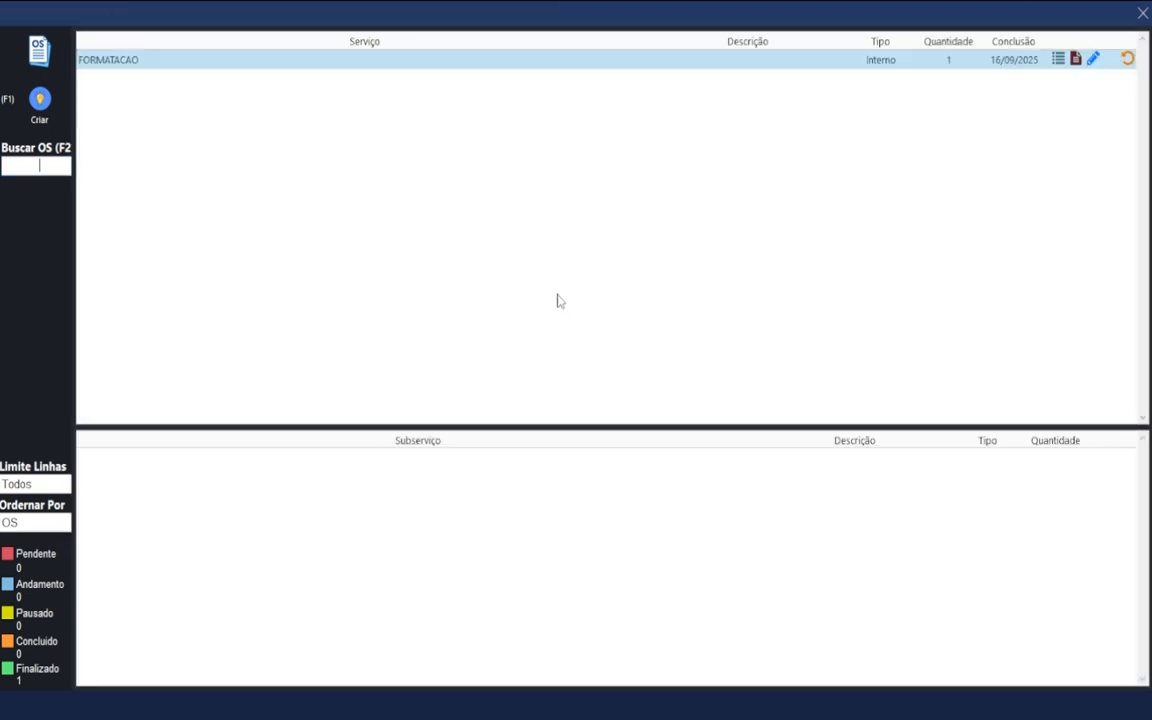
click(1143, 13)
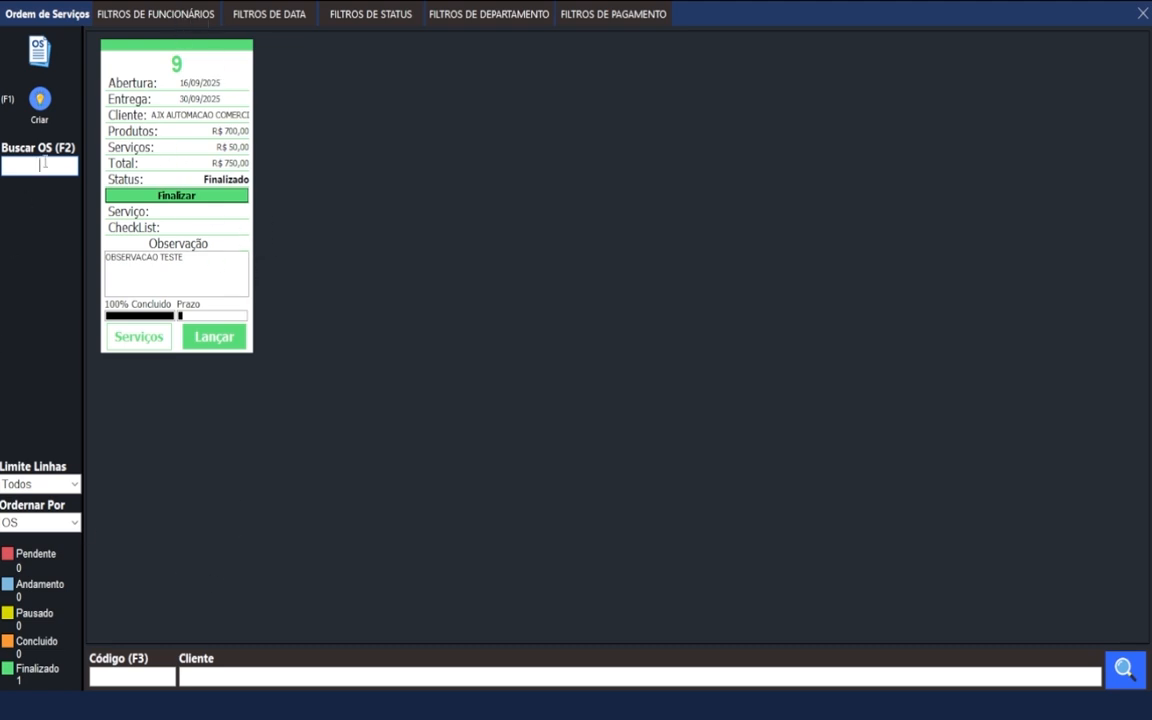
click(141, 18)
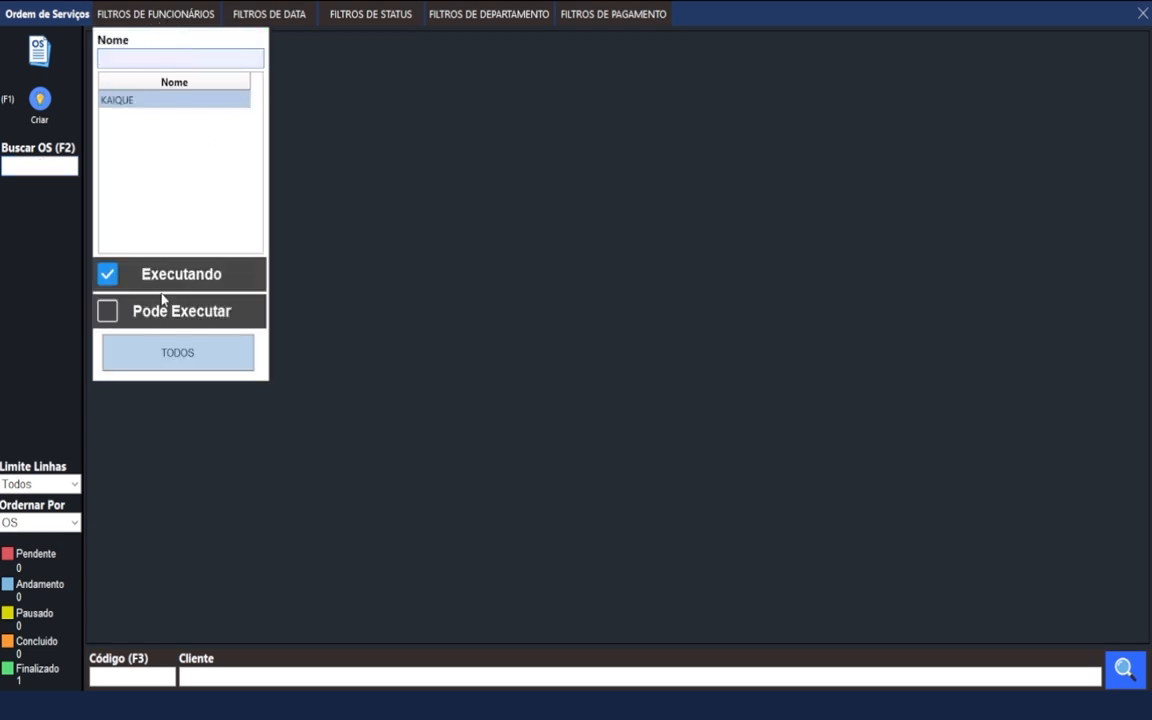
click(186, 20)
click(188, 20)
click(175, 13)
click(175, 13)
click(149, 21)
click(149, 21)
Step: Set the date filter's Data Início to 16/09/2025 with Abertura as the Tipo de Data
click(284, 13)
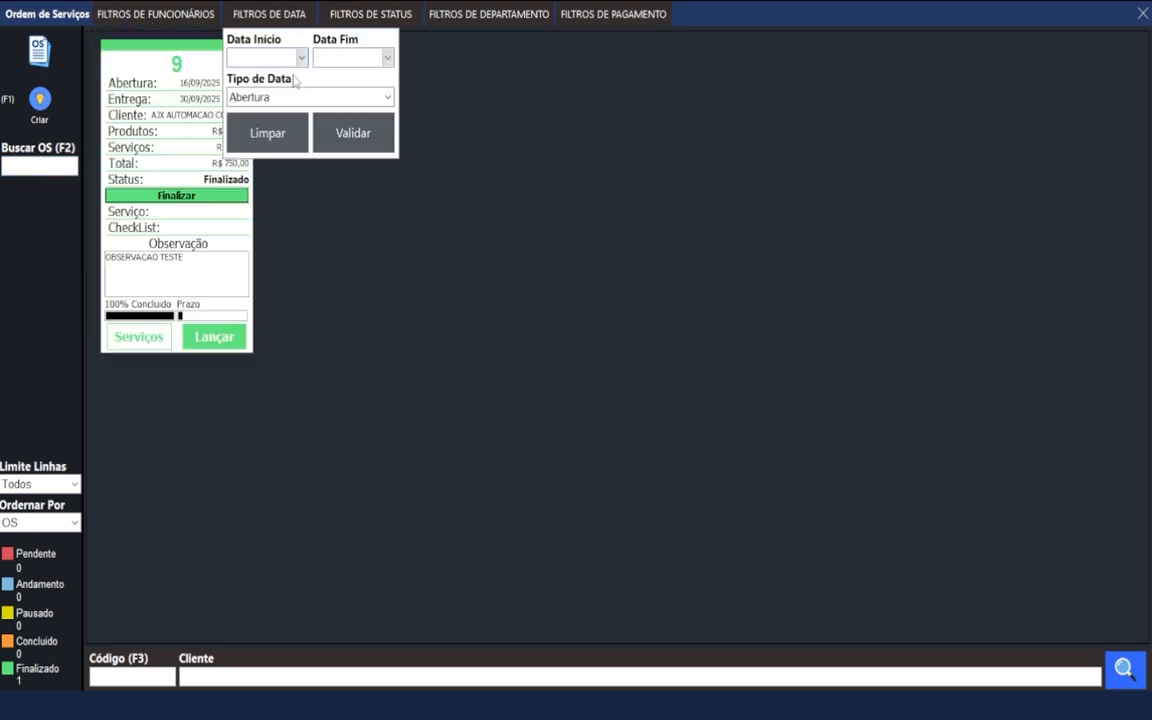
click(272, 55)
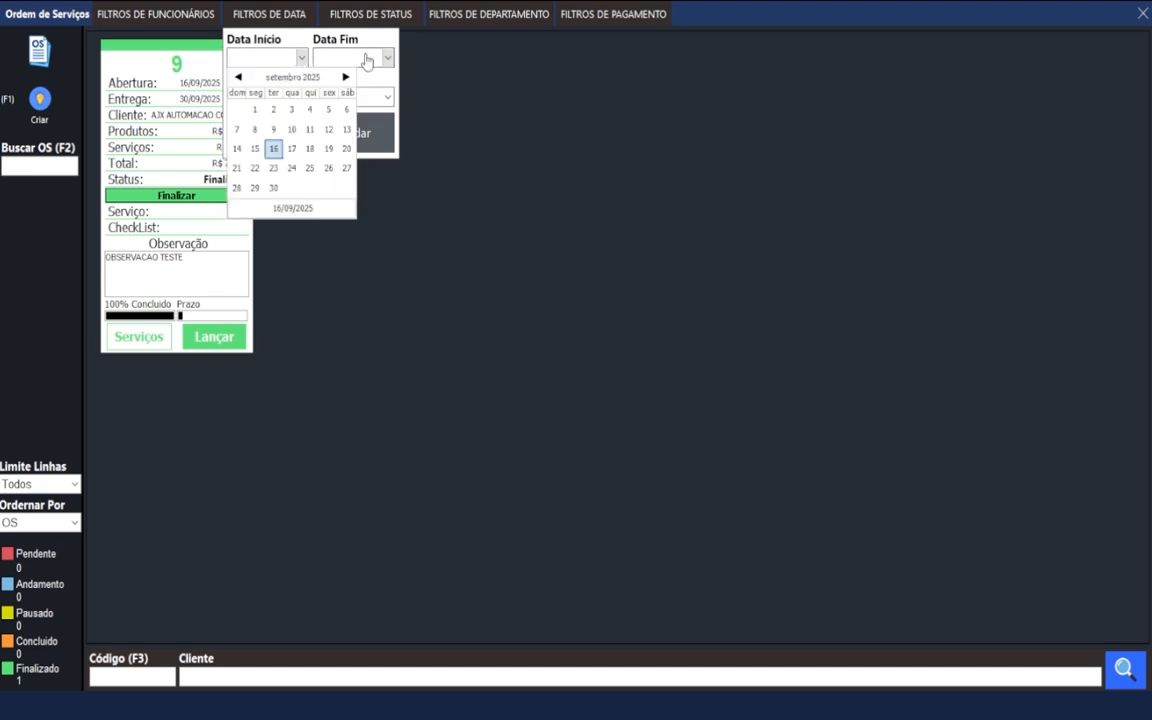
click(301, 58)
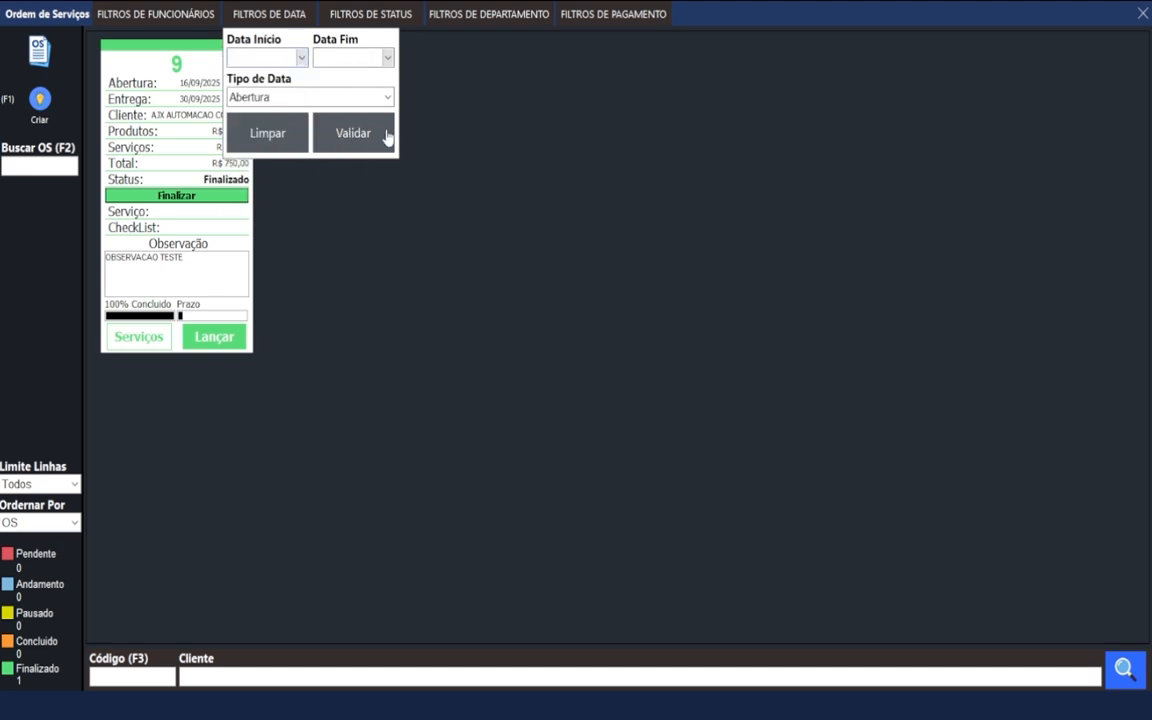
click(311, 96)
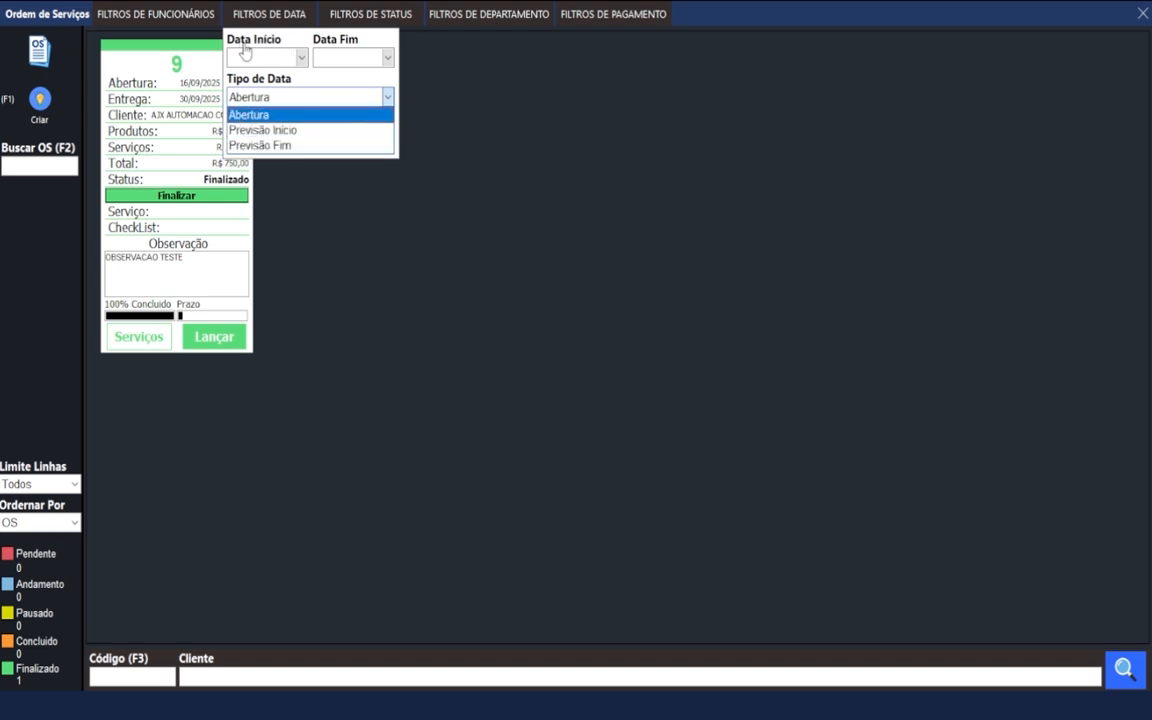
click(306, 62)
click(303, 58)
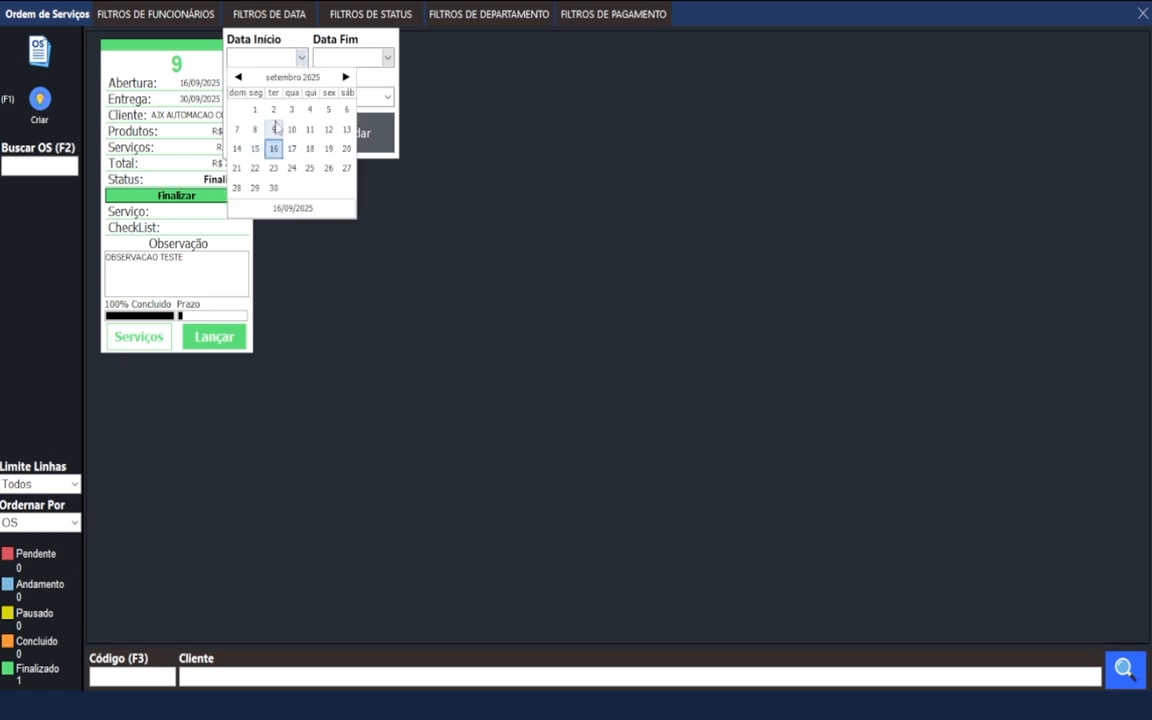
click(276, 152)
click(283, 98)
click(240, 113)
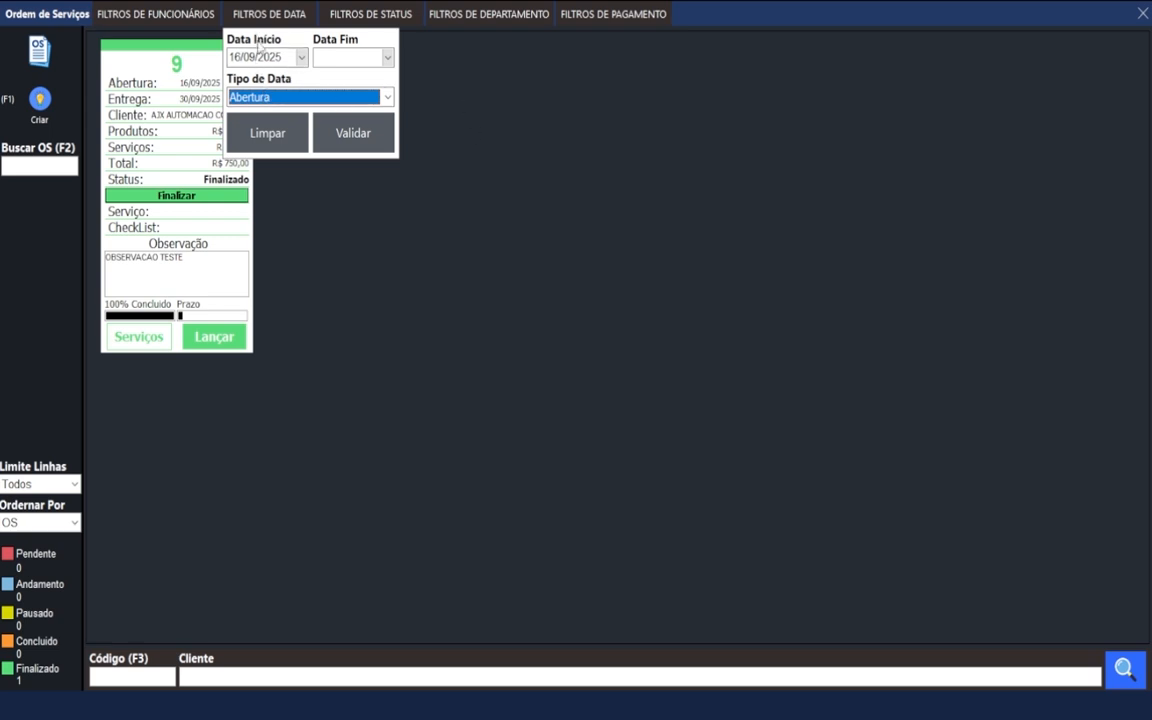
Step: Try the Previsão Início date type in the date filter, and switch it to Previsão Fim
click(256, 96)
click(278, 128)
click(304, 57)
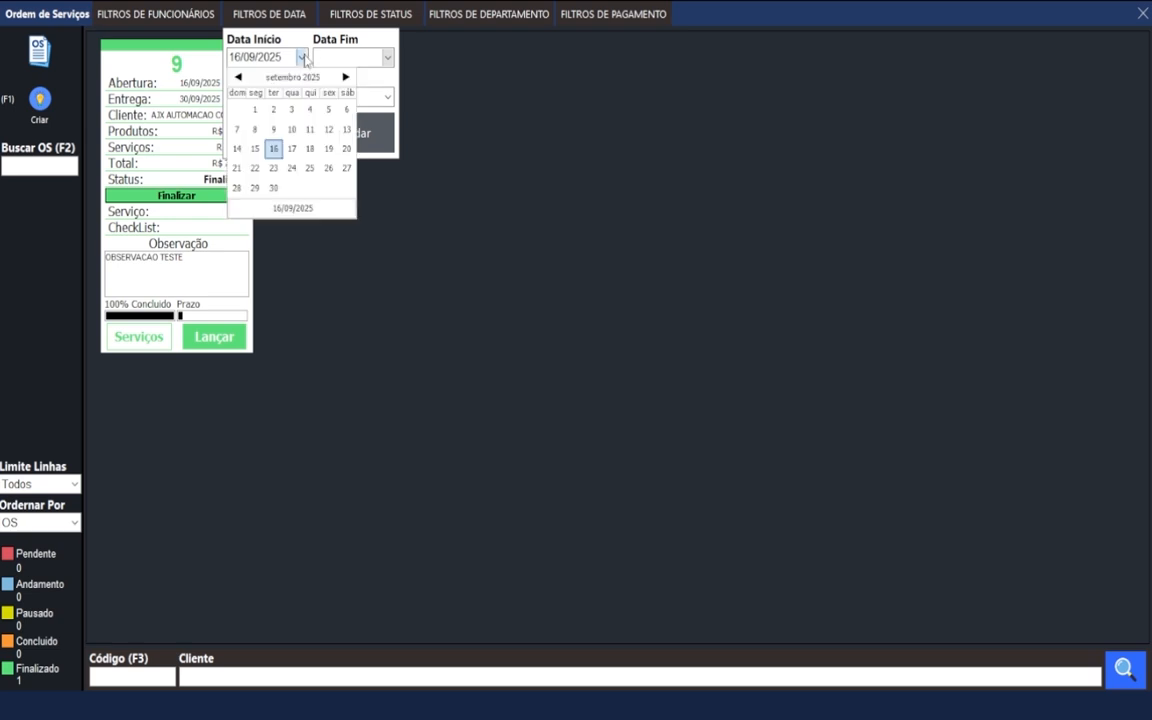
click(374, 88)
click(328, 96)
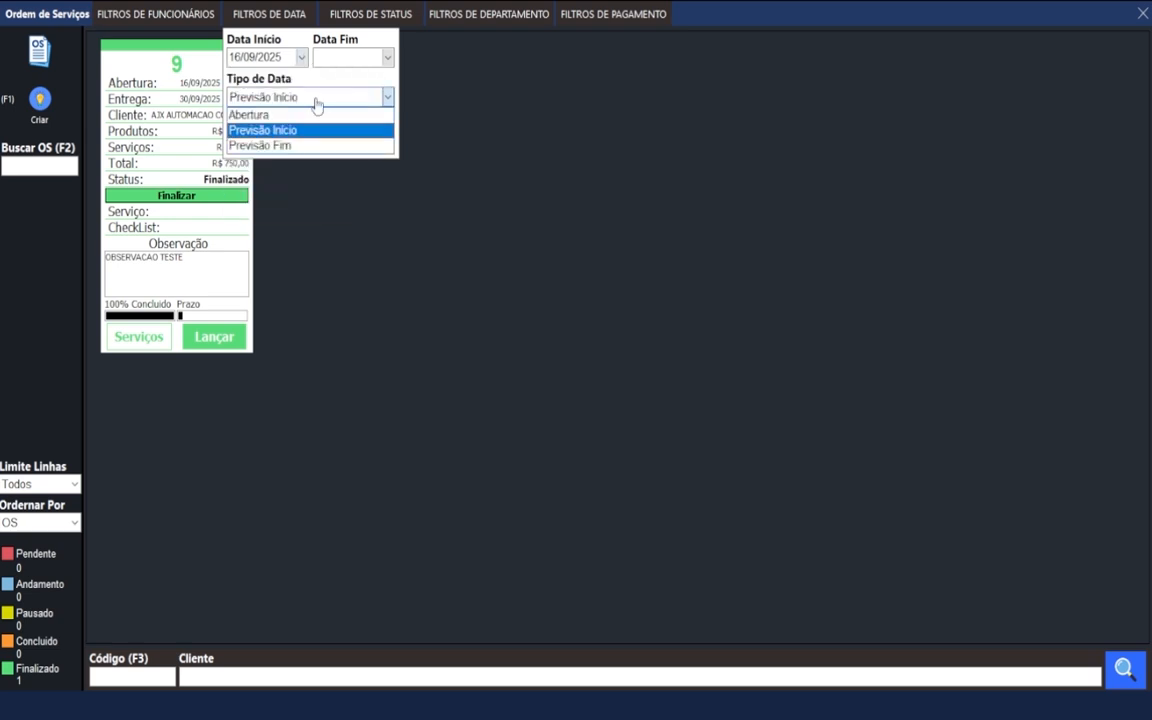
click(271, 146)
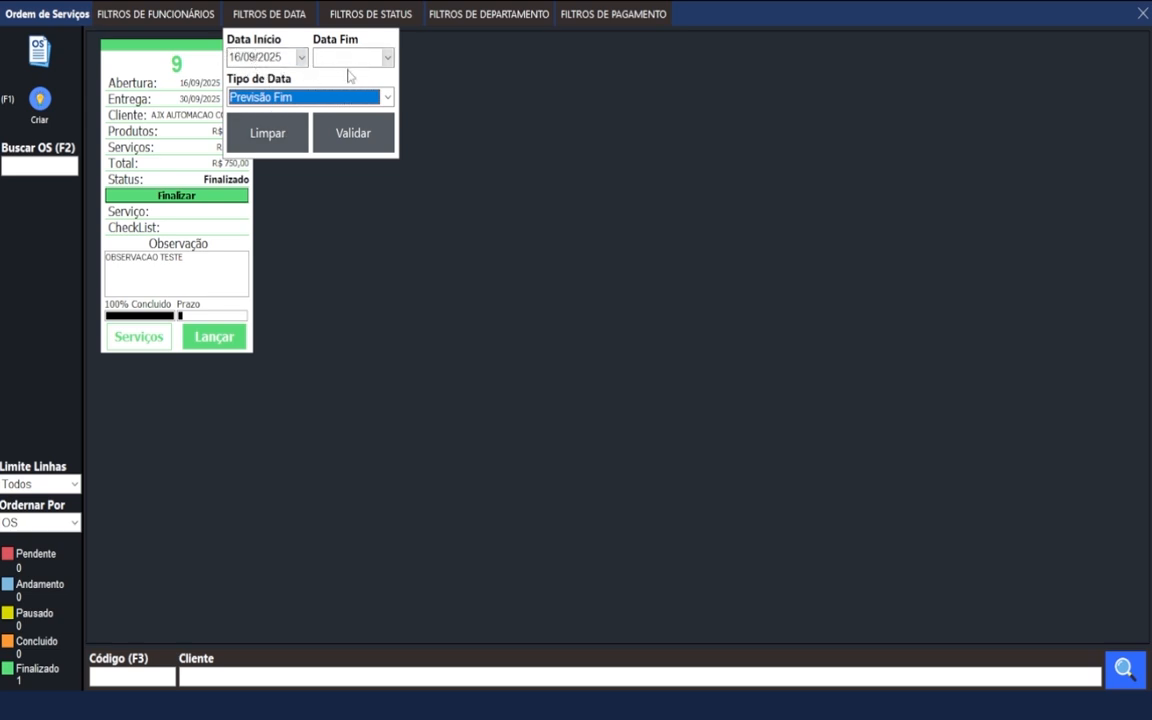
Step: Examine the order list's status, department and payment filter options, keeping TODOS for the departments
click(345, 15)
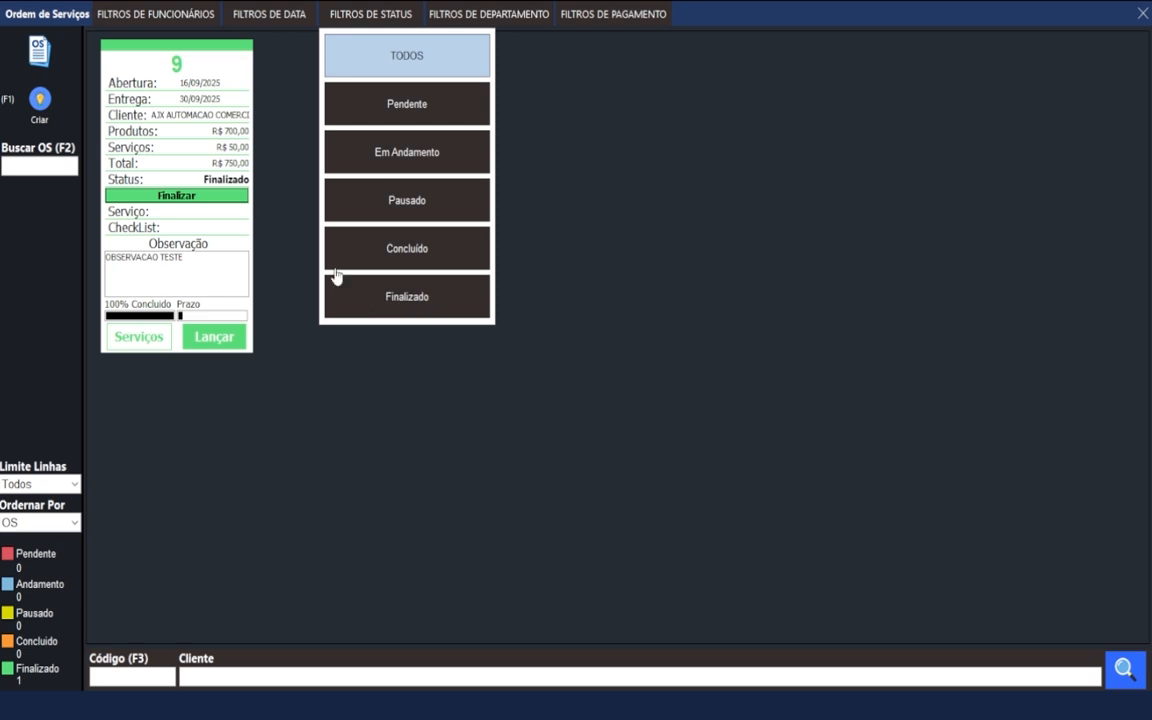
click(482, 12)
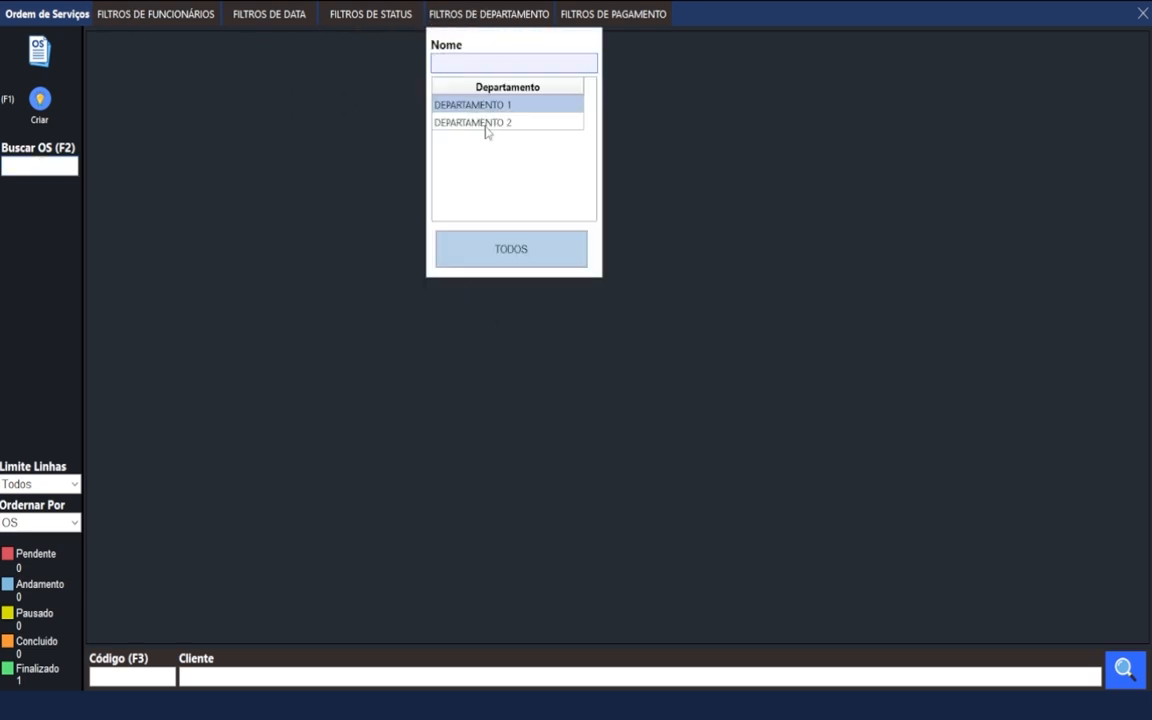
click(612, 12)
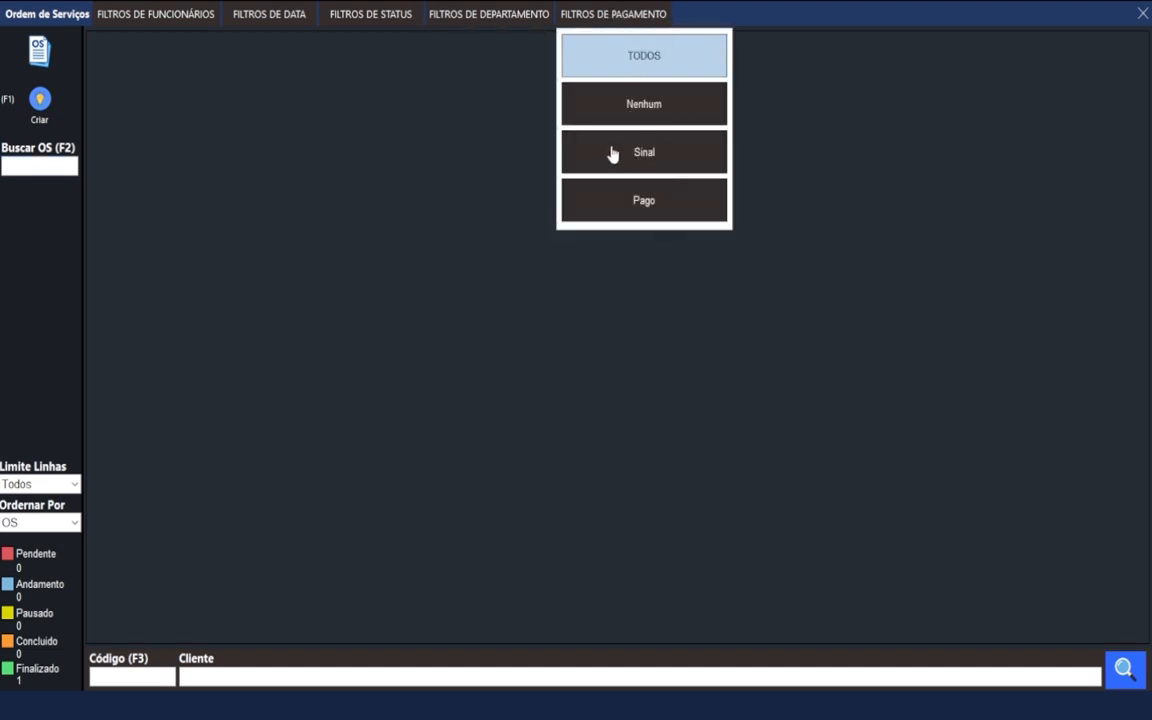
click(490, 18)
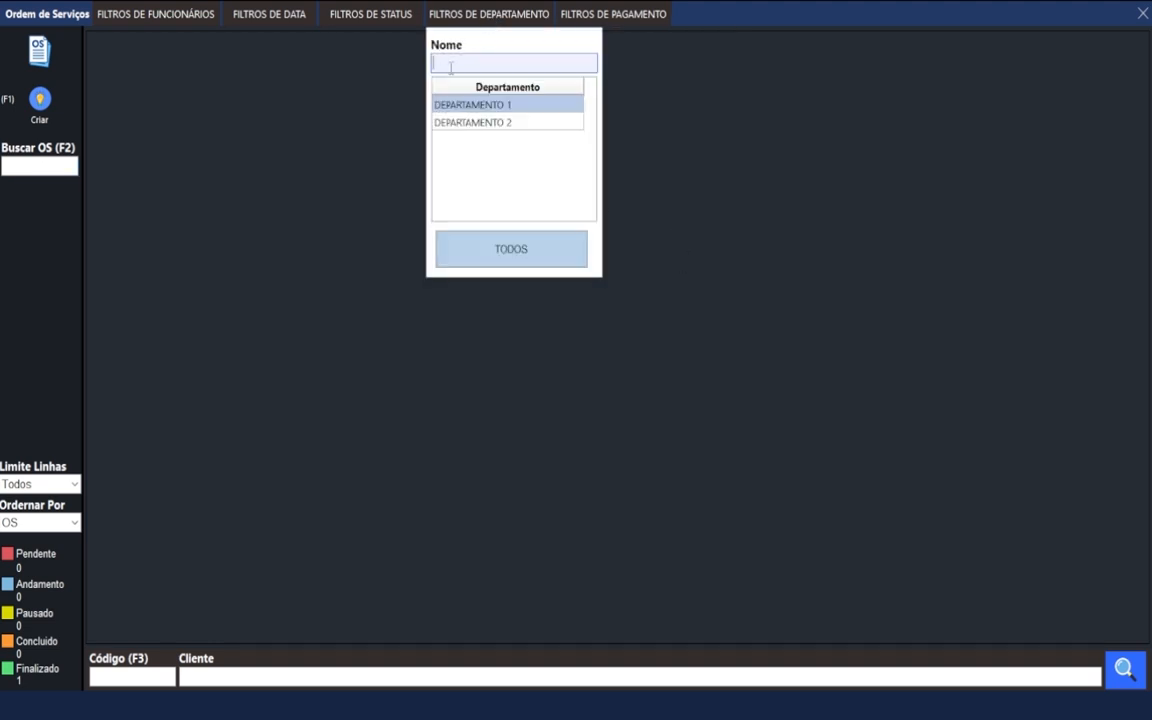
click(523, 241)
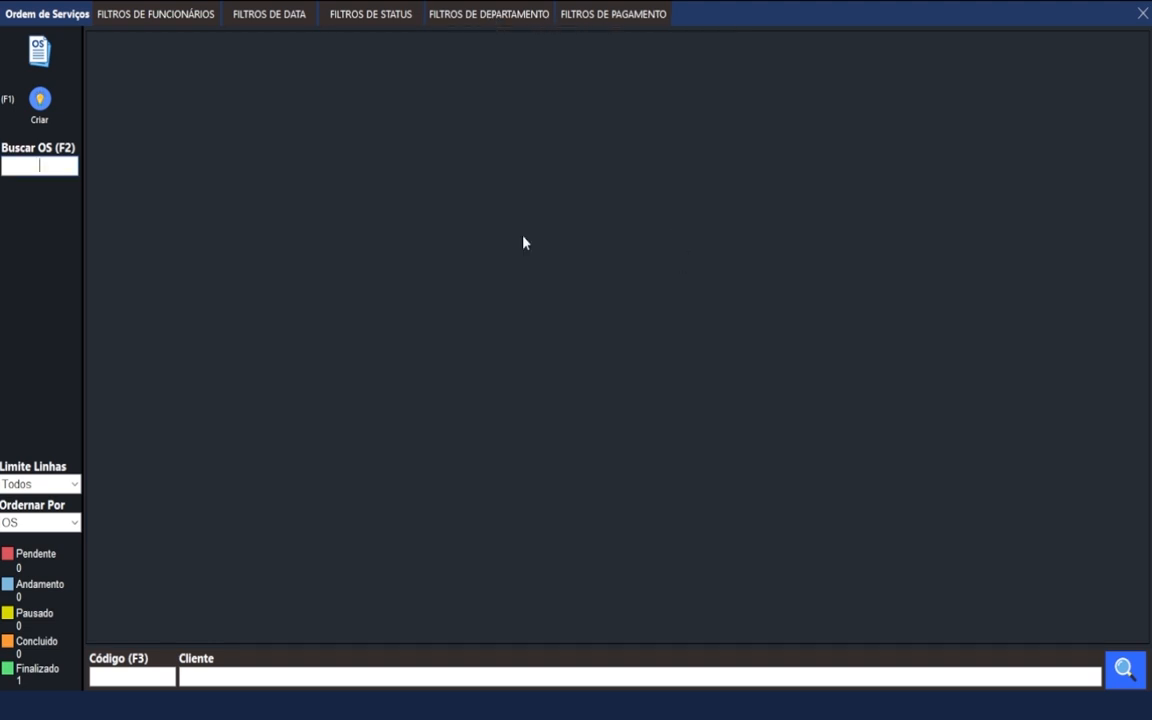
click(137, 18)
click(532, 122)
Step: Reopen the service order list, finalize order 9 with confirmation, and close the list
click(1143, 13)
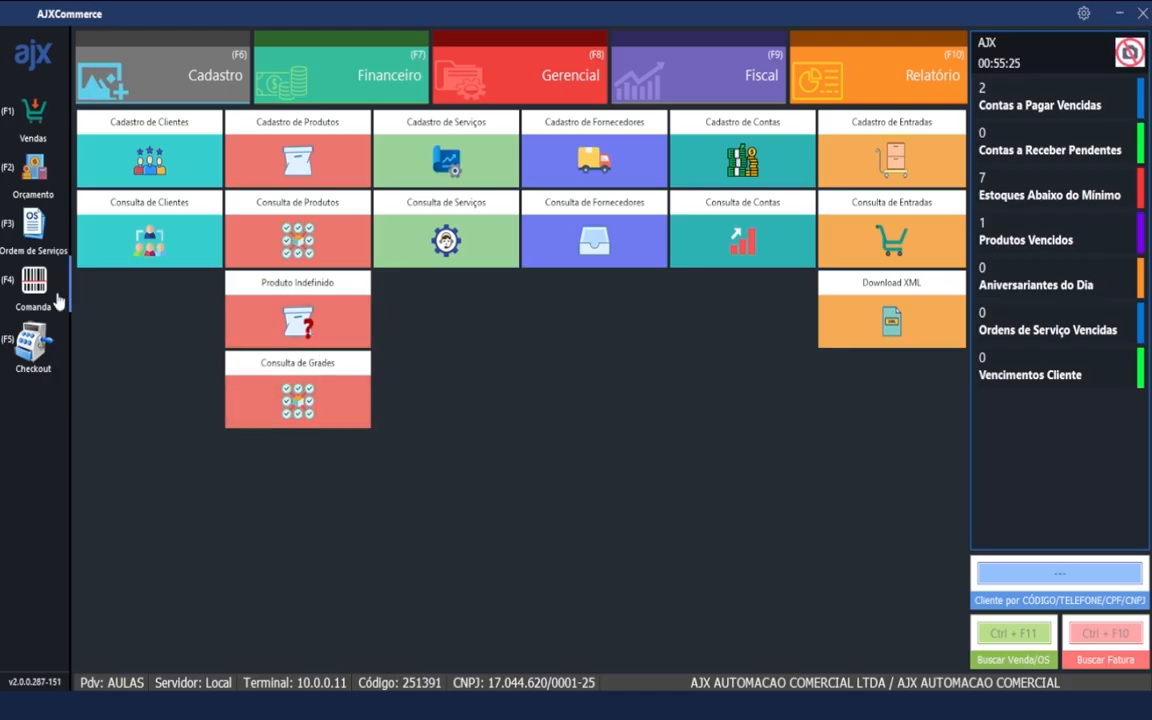
click(28, 232)
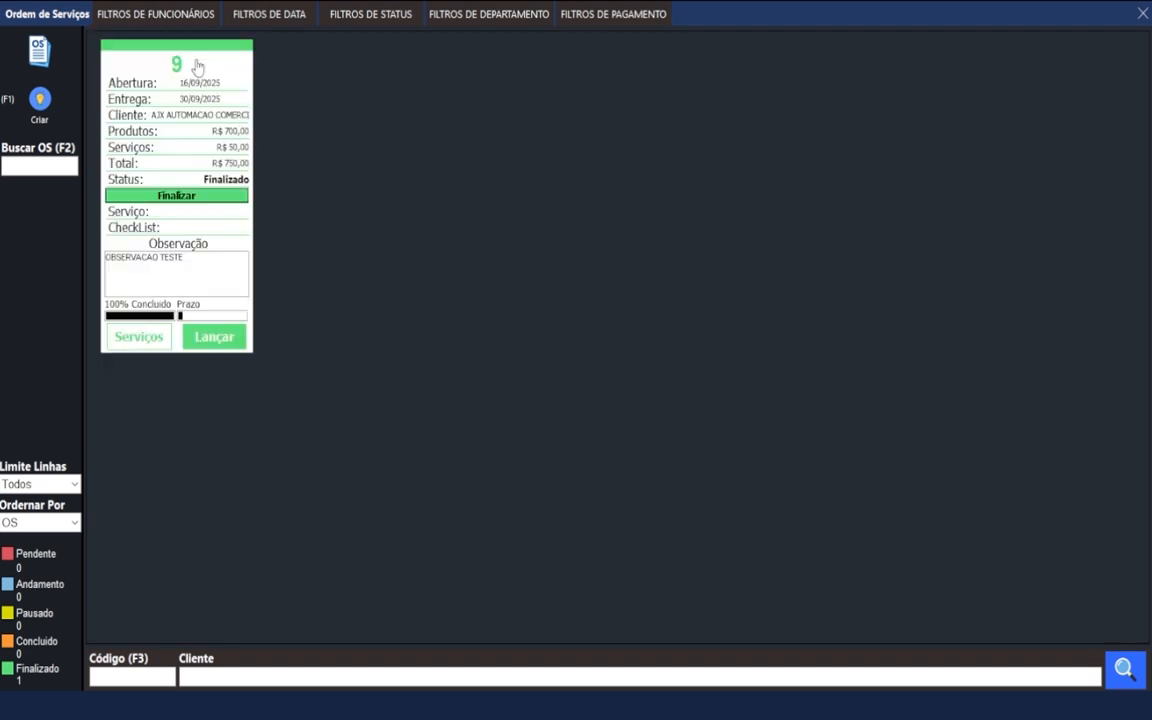
click(177, 197)
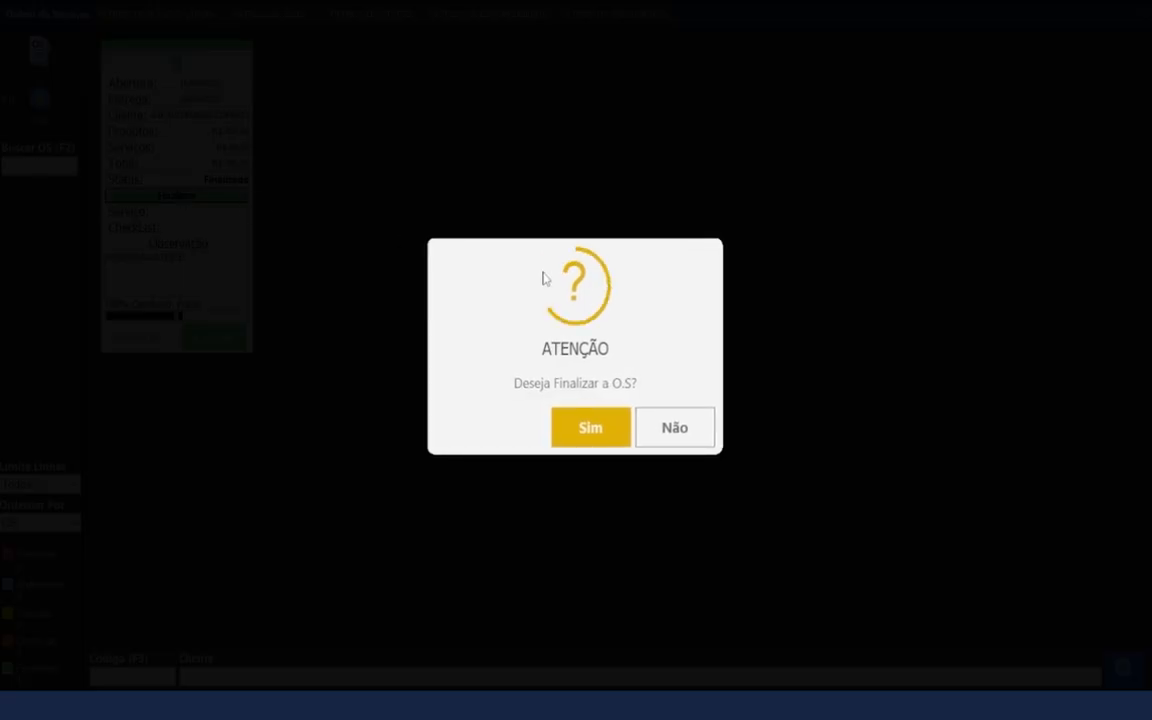
click(599, 432)
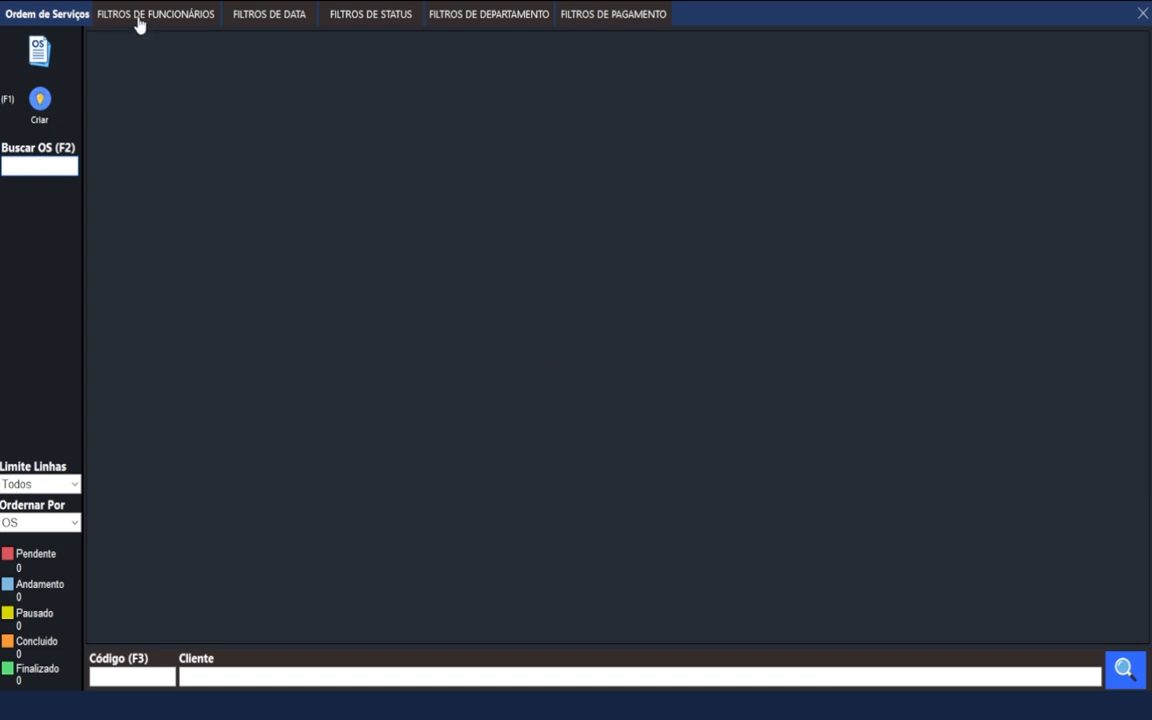
click(1143, 12)
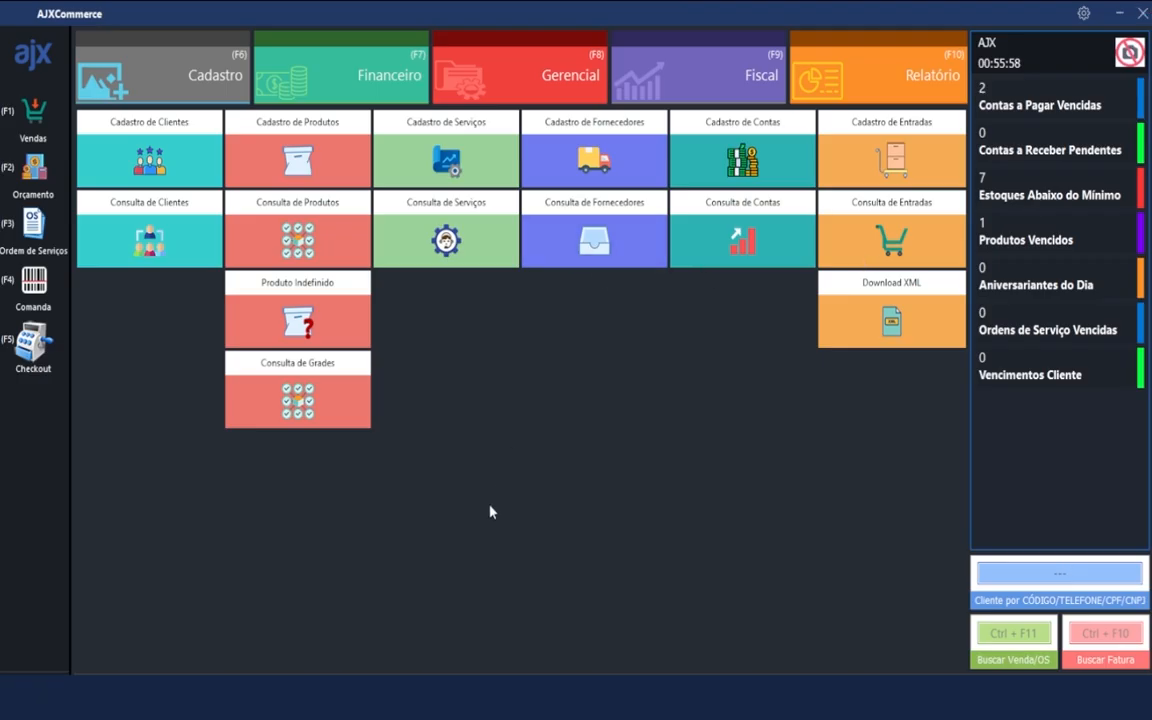
Step: Open the details of order 9 from the OS Realizadas report
click(860, 82)
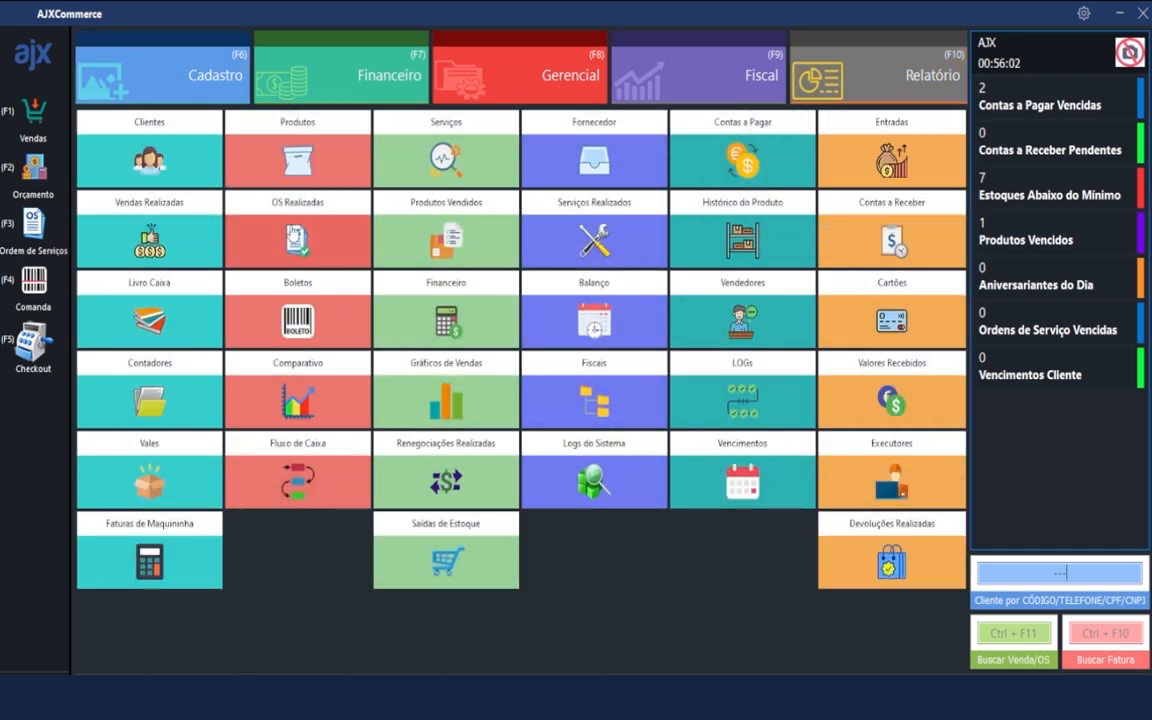
click(295, 236)
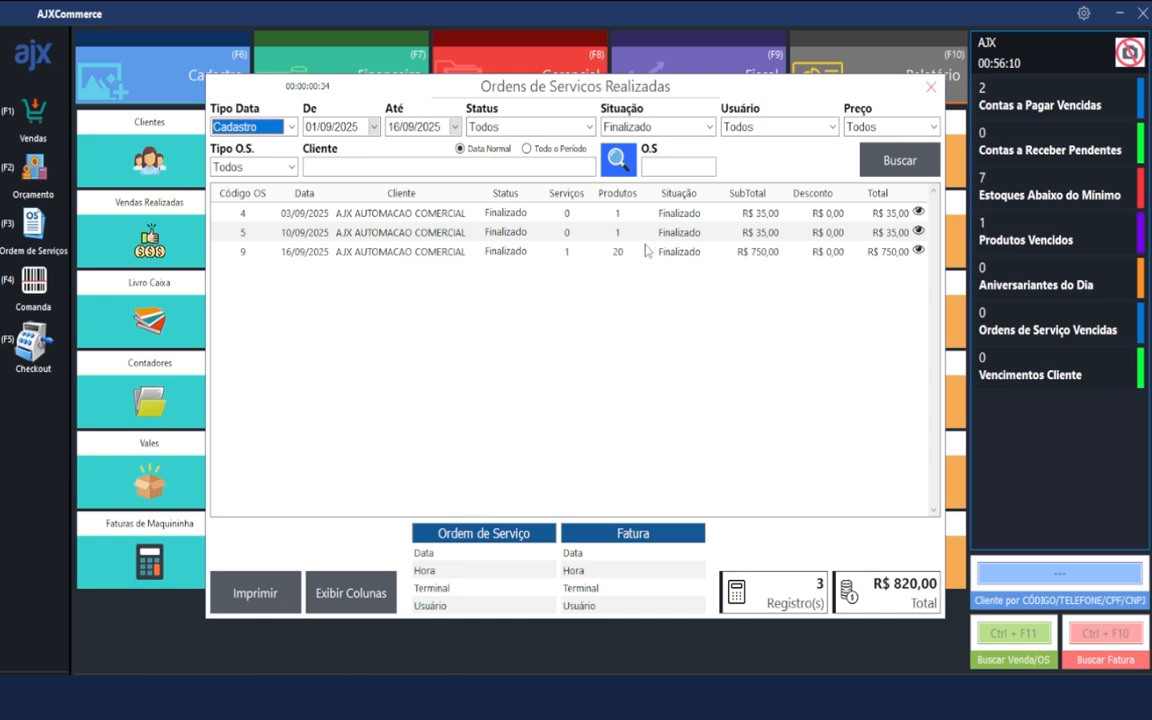
click(415, 254)
double_click(415, 254)
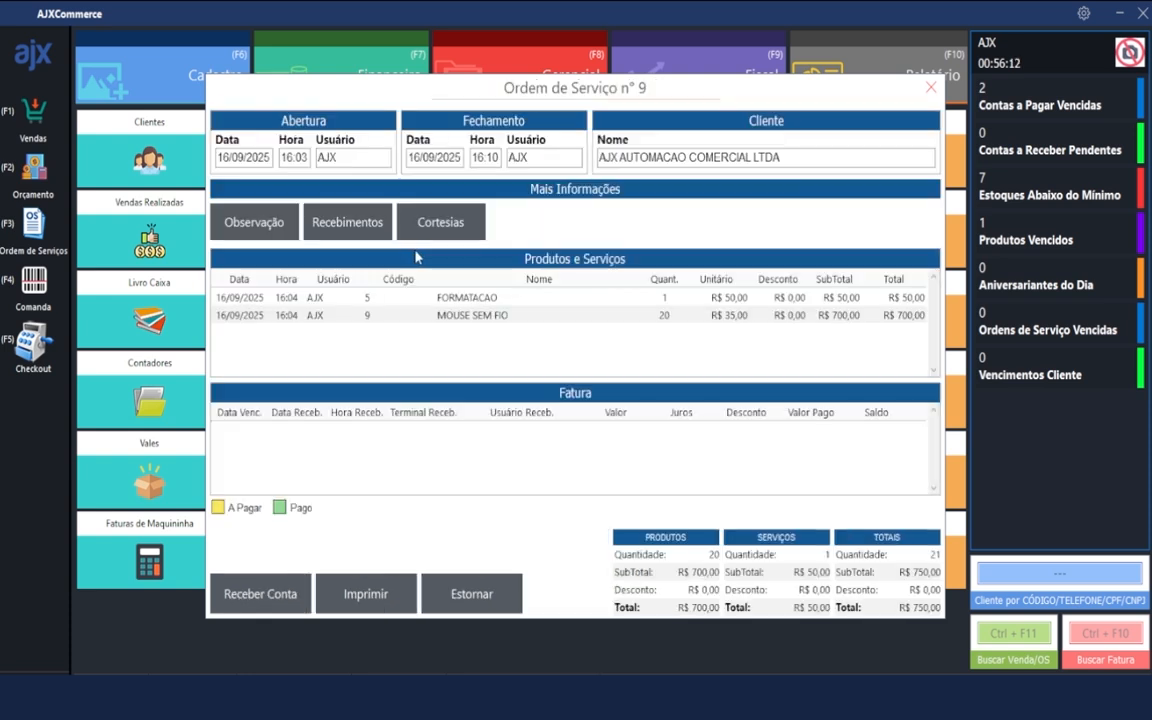
Step: Reverse service order 9 with Estornar, confirming the reversal, and close the report
click(483, 583)
click(595, 432)
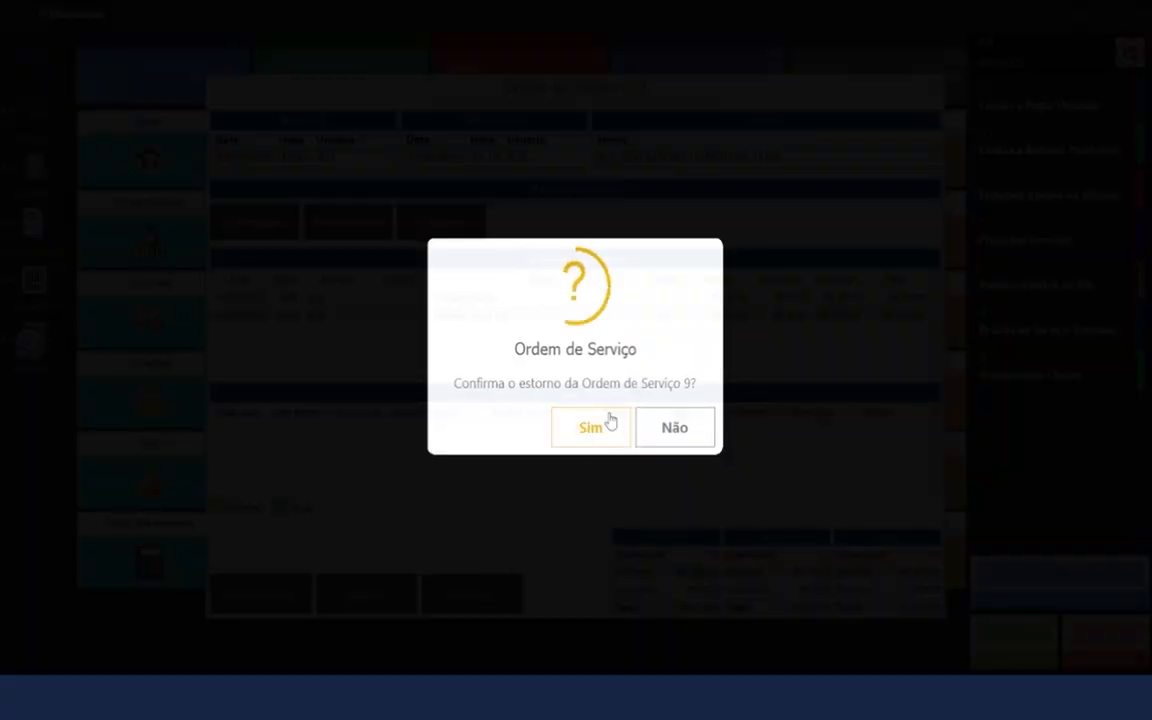
click(588, 427)
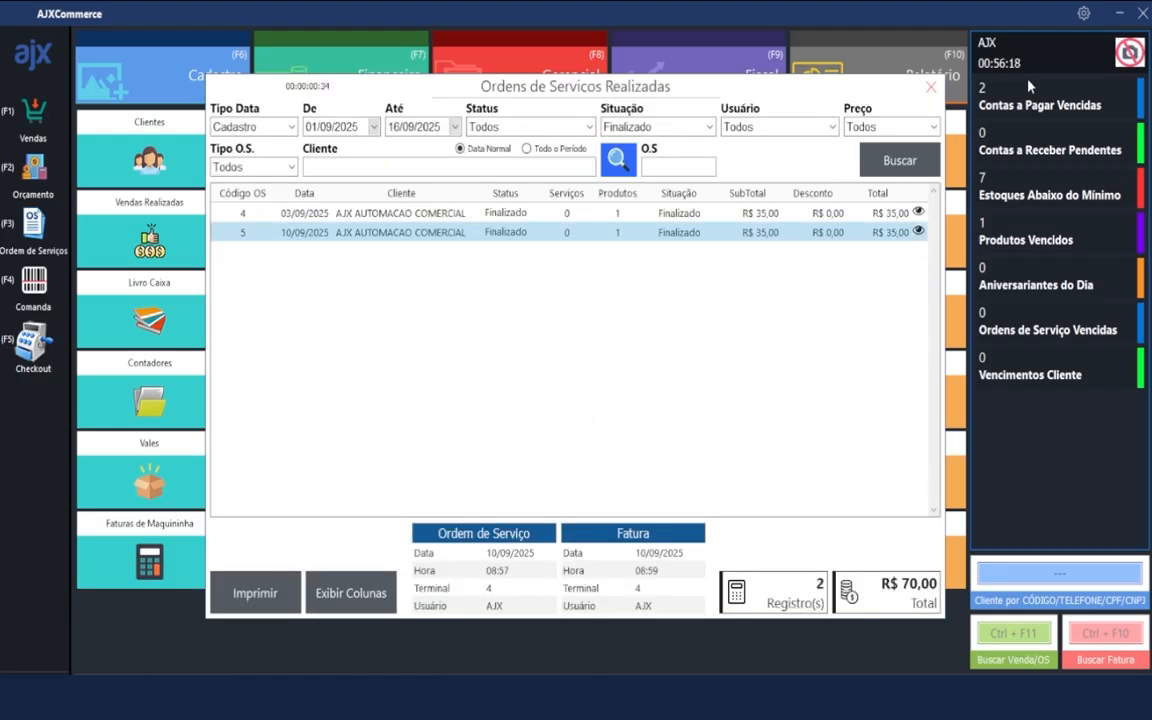
click(930, 87)
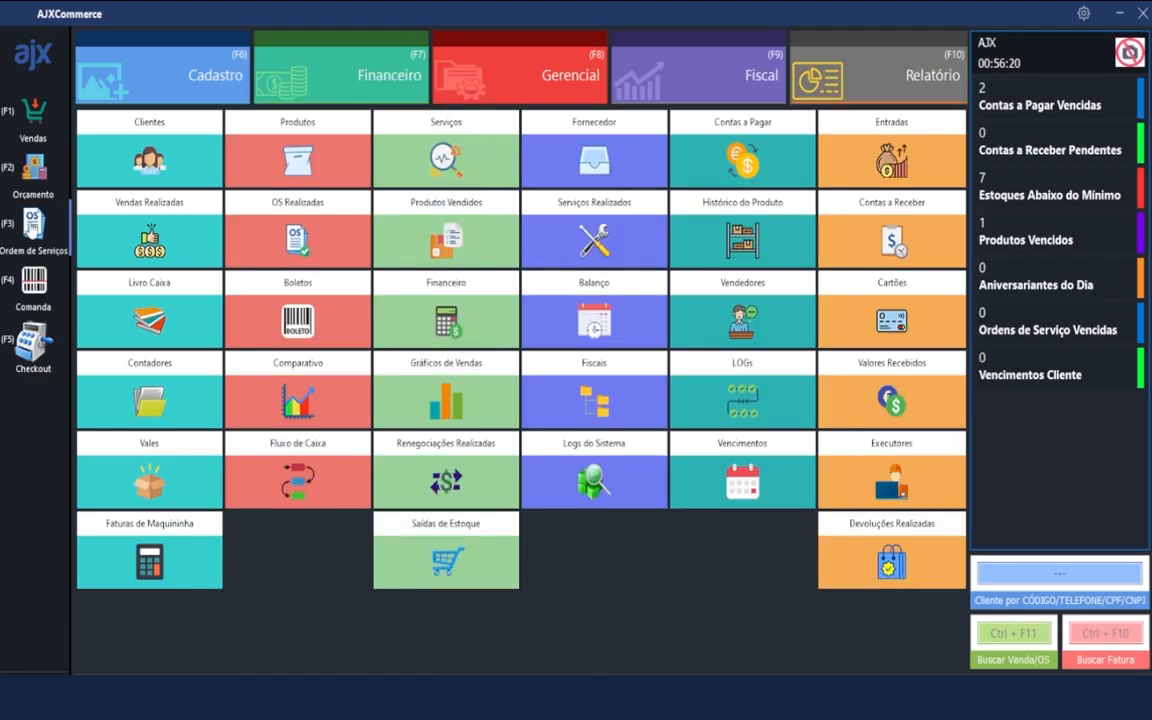
Step: Open order 9 from the service order list, delete its Observação text, and save the order data
click(27, 232)
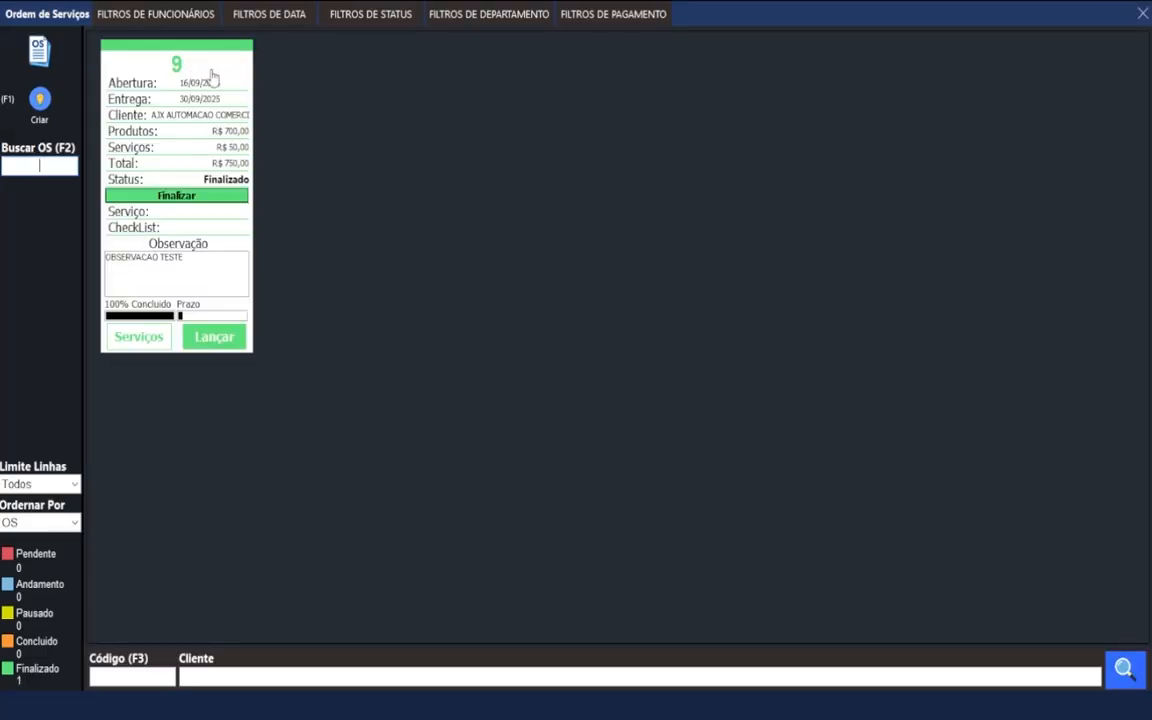
click(196, 136)
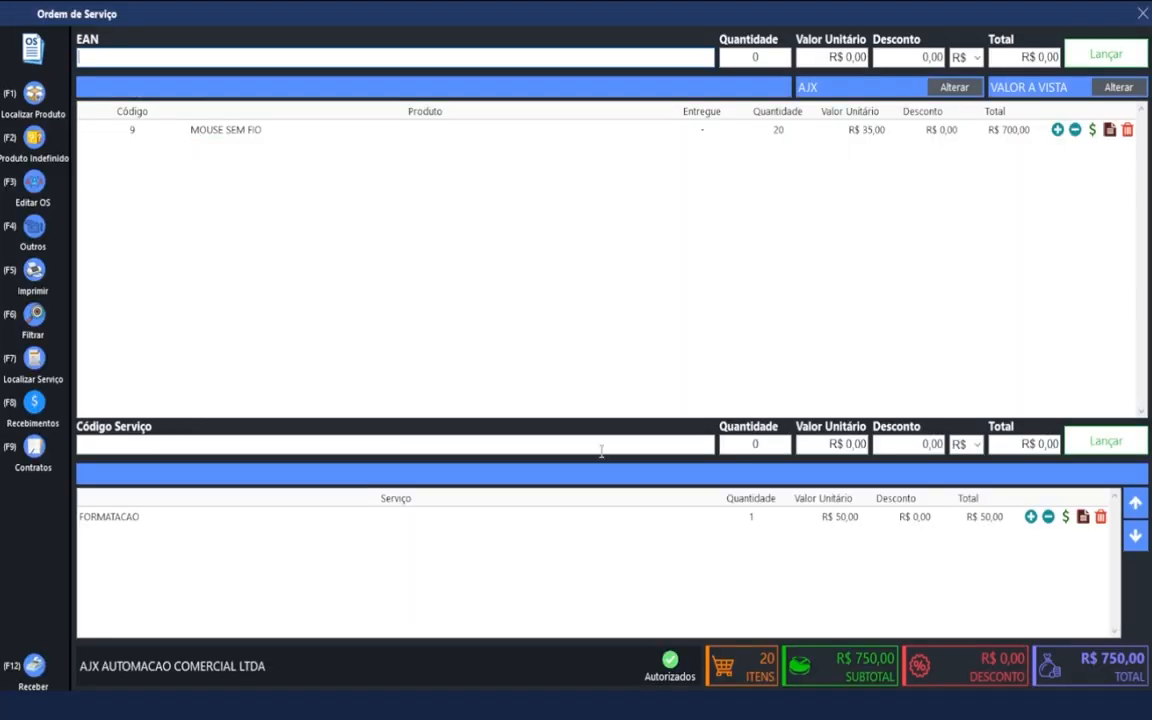
click(45, 190)
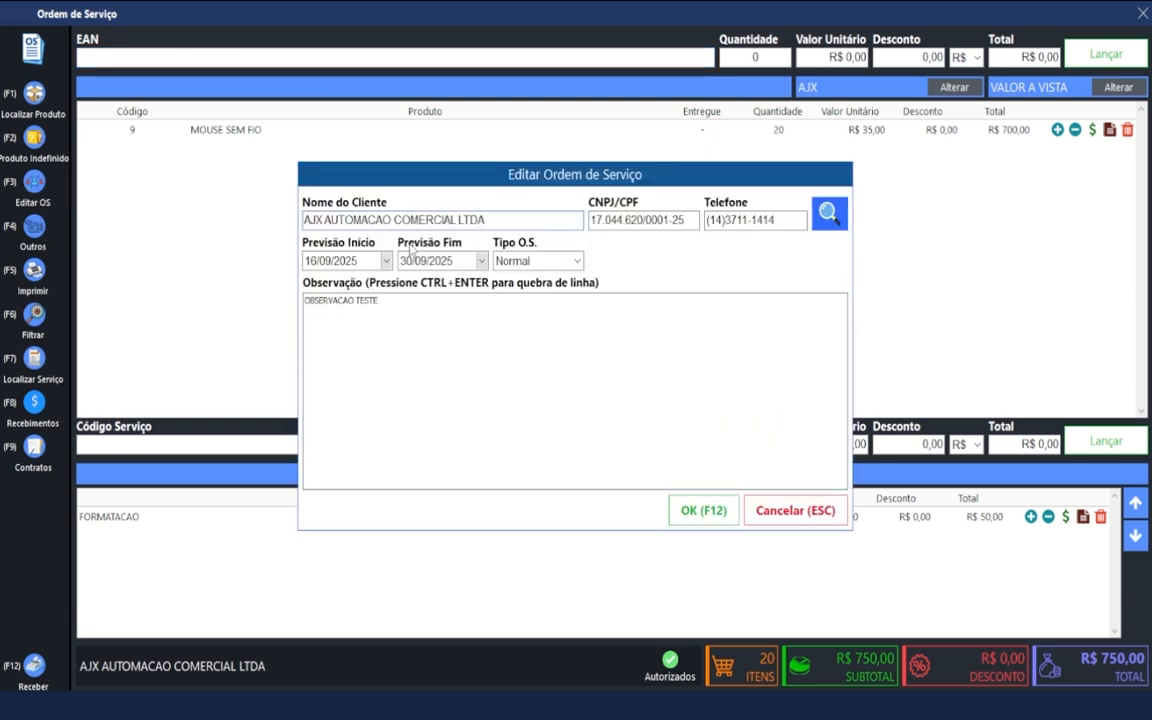
drag(450, 317, 368, 303)
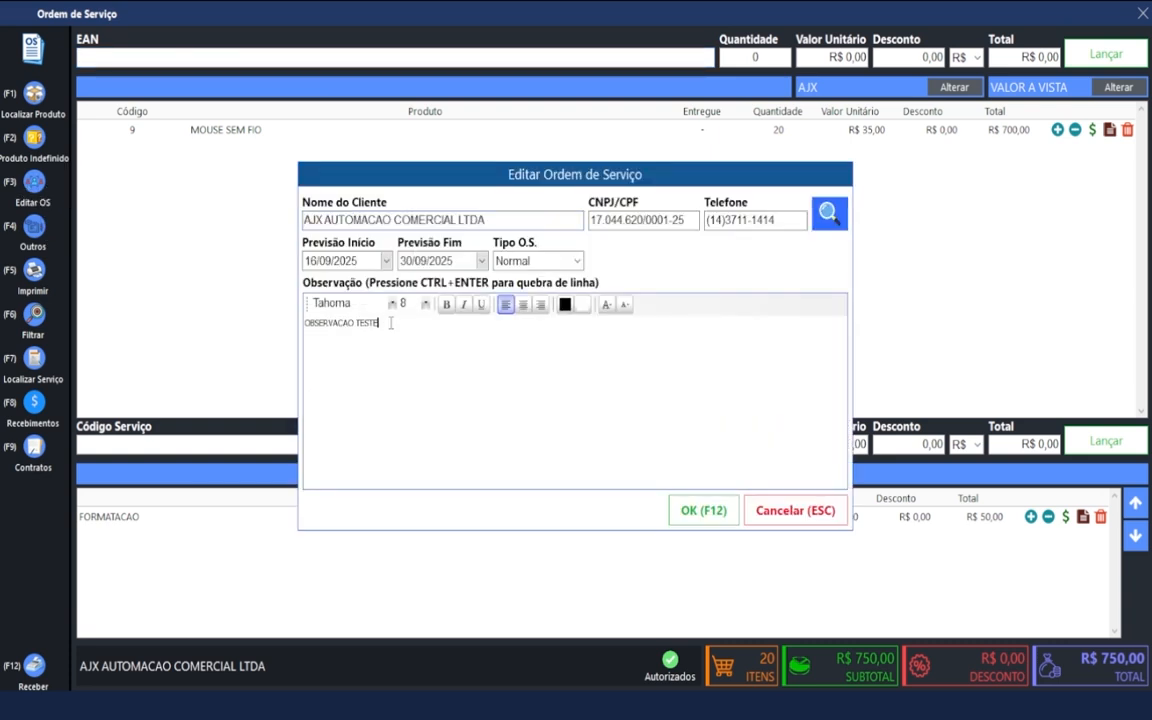
key(BackSpace)
key(BackSpace)
key(BackSpace)
key(BackSpace)
key(BackSpace)
key(BackSpace)
key(BackSpace)
key(BackSpace)
key(BackSpace)
key(BackSpace)
key(BackSpace)
key(BackSpace)
key(BackSpace)
key(BackSpace)
key(BackSpace)
click(700, 510)
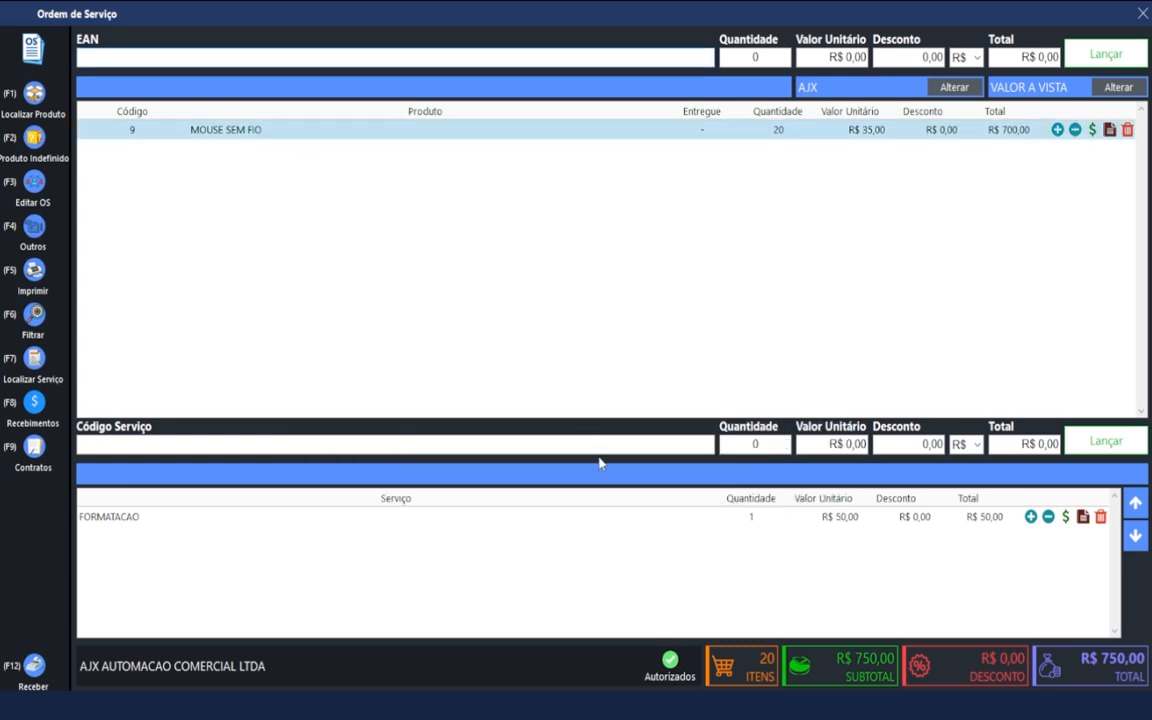
Step: Preview the printed service order 9, and leave the order and the list without printing the Pré-Venda
click(40, 279)
click(652, 312)
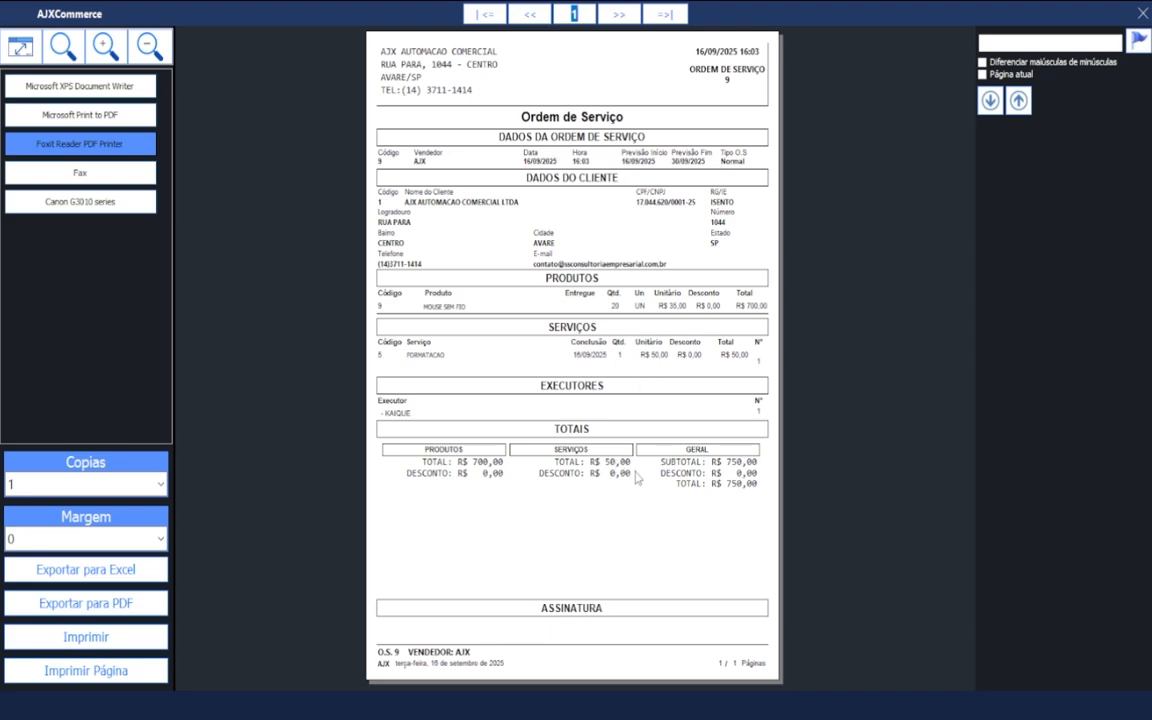
click(1143, 13)
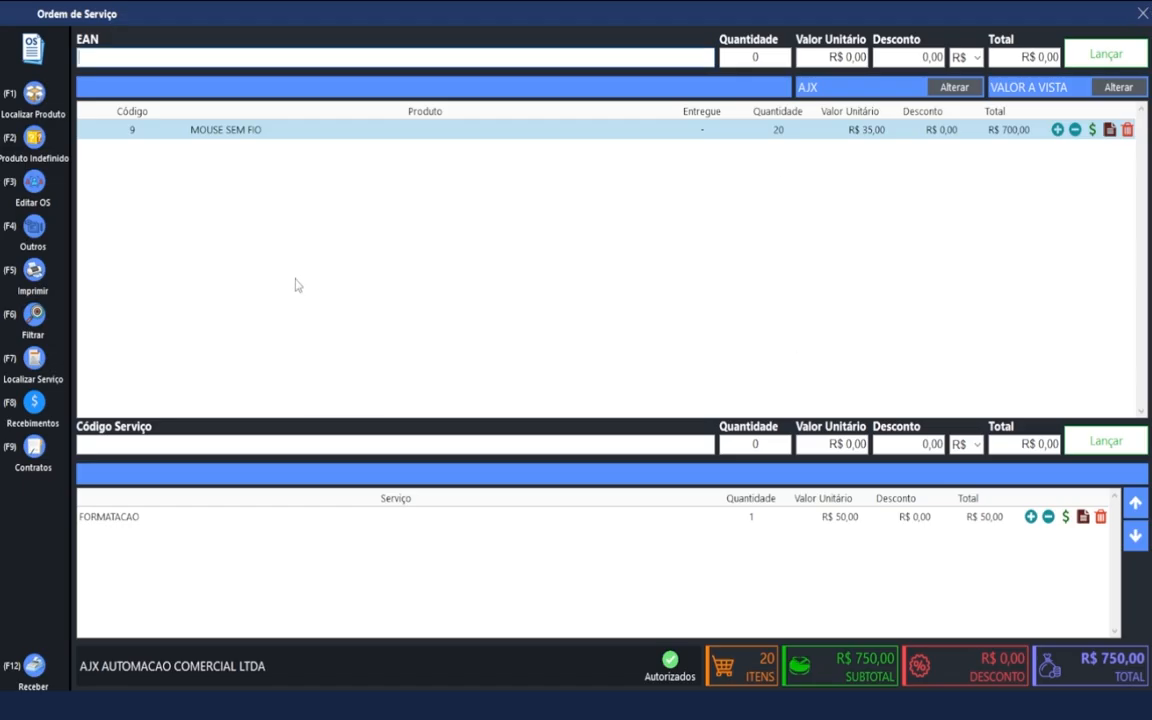
key(Escape)
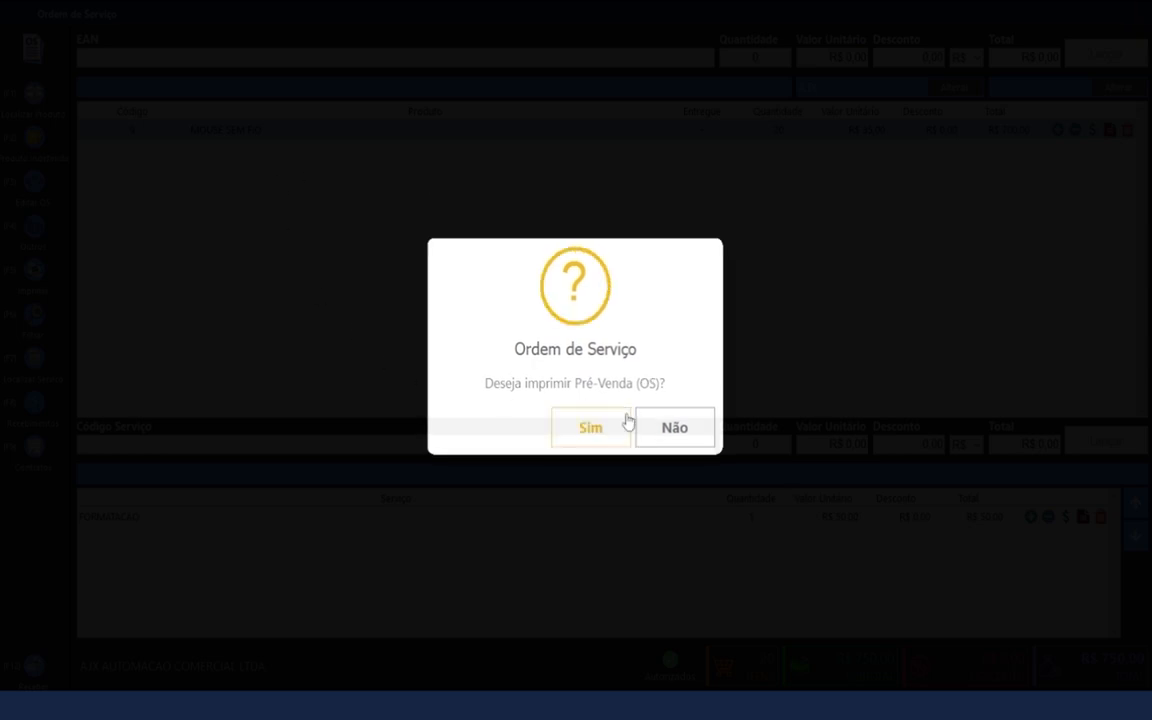
click(645, 430)
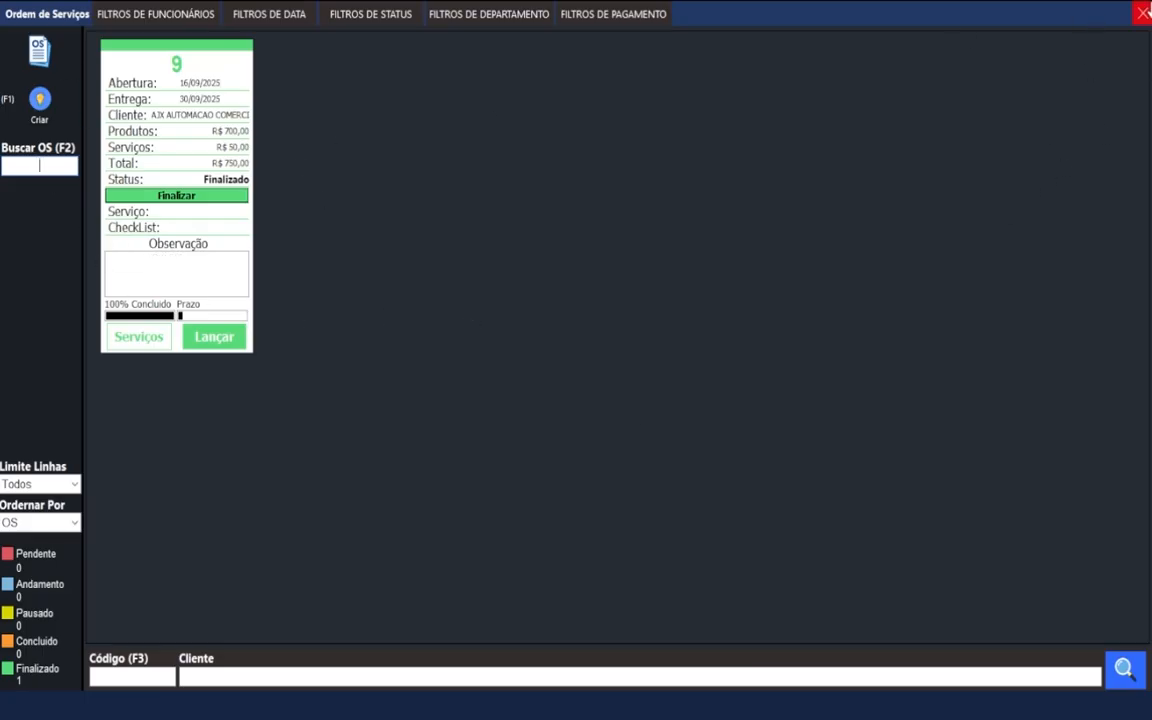
click(1143, 13)
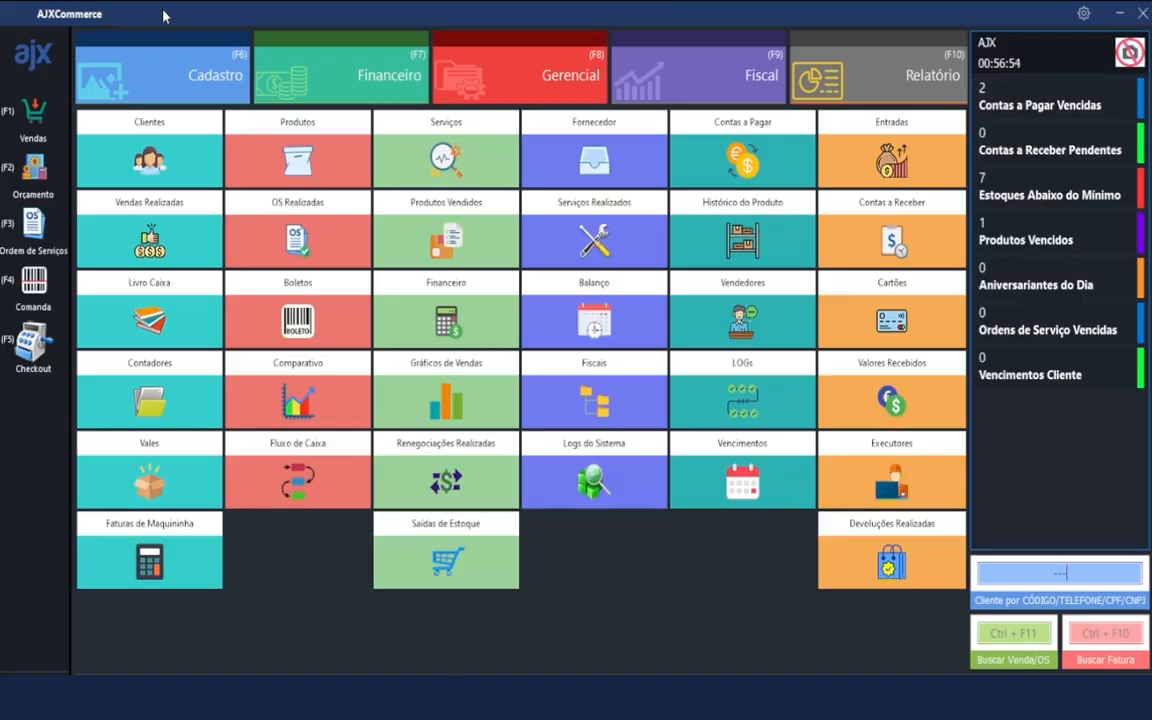